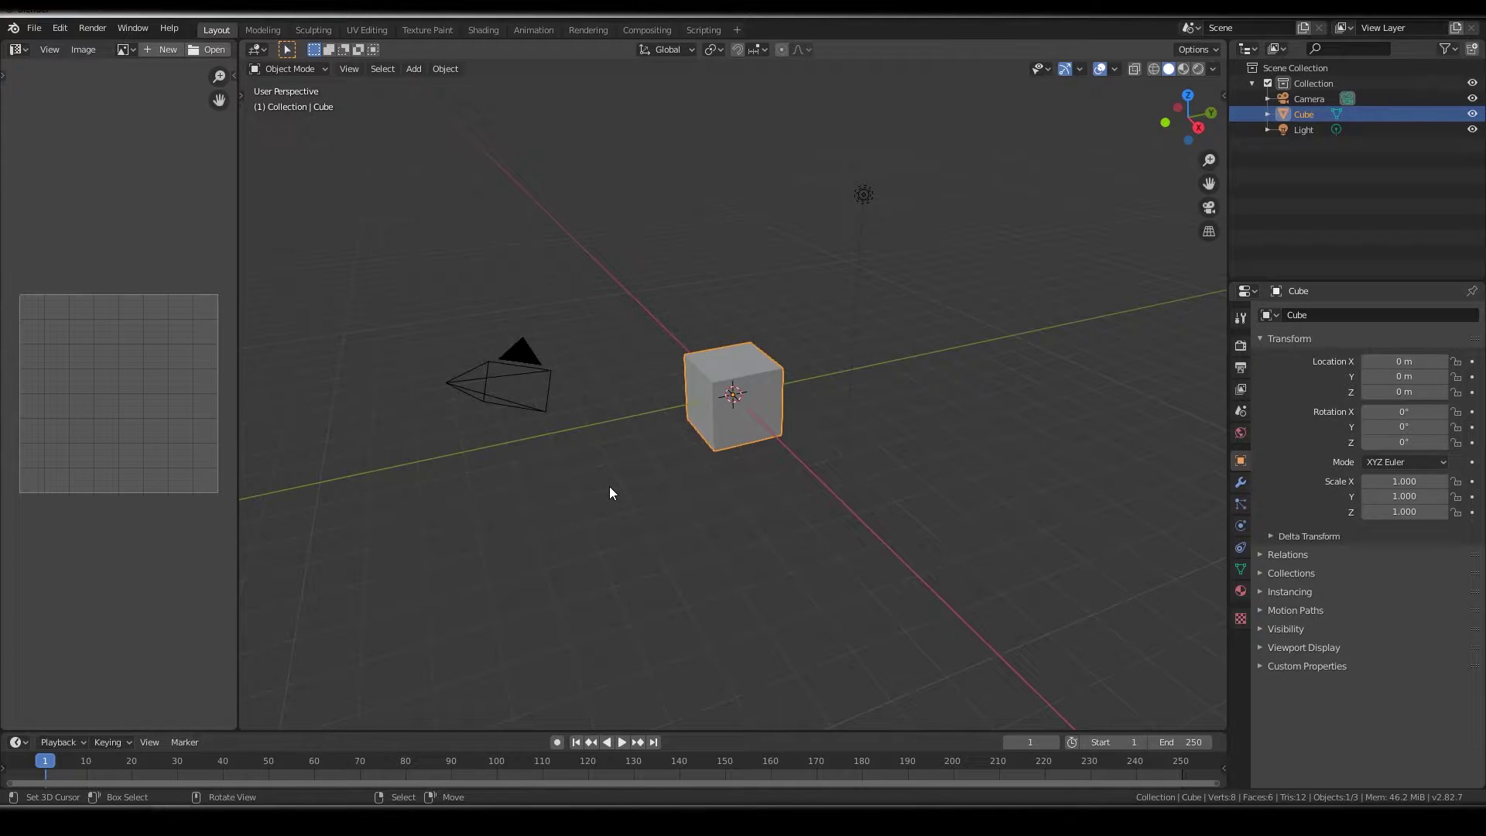
# - Delete the default camera, cube and light from the scene
pyautogui.press('a')
pyautogui.press('x')
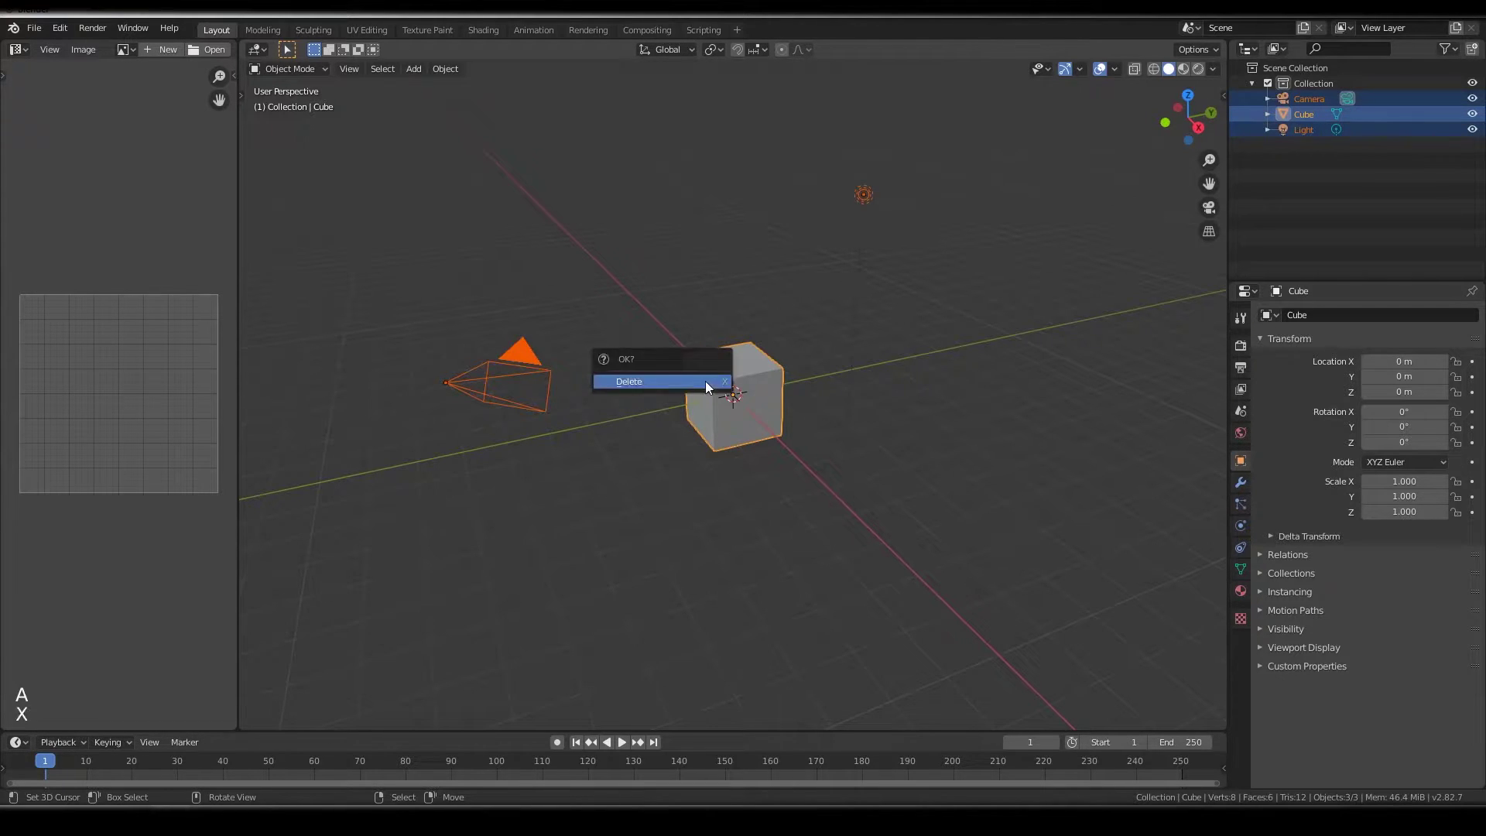
pyautogui.click(704, 381)
# - Add an 8-vertex cylinder and scale it to 0.25 along Z
pyautogui.hotkey('shift', 'a')
pyautogui.moveTo(704, 380)
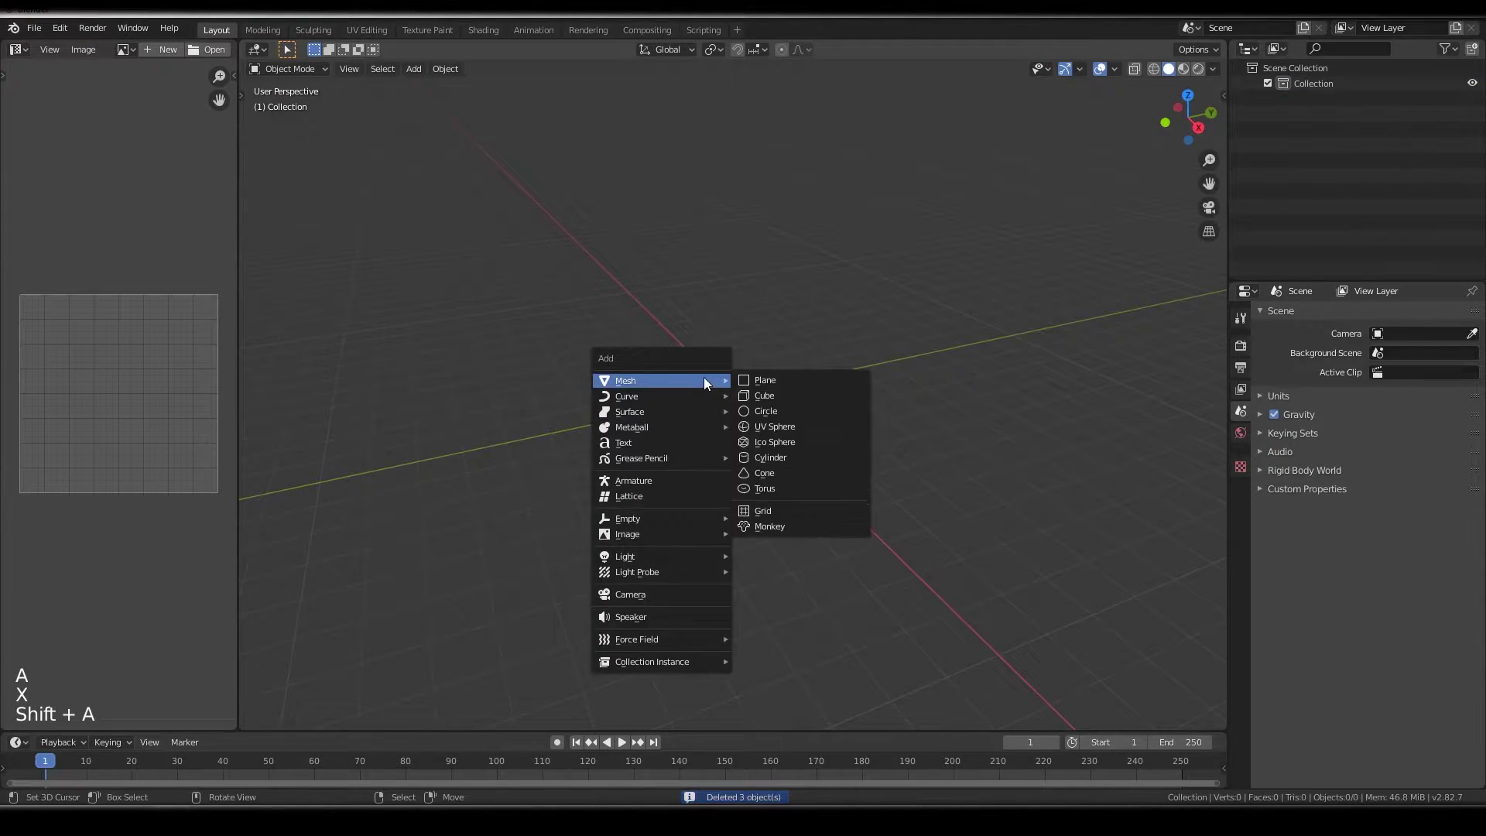
pyautogui.click(788, 457)
pyautogui.click(325, 716)
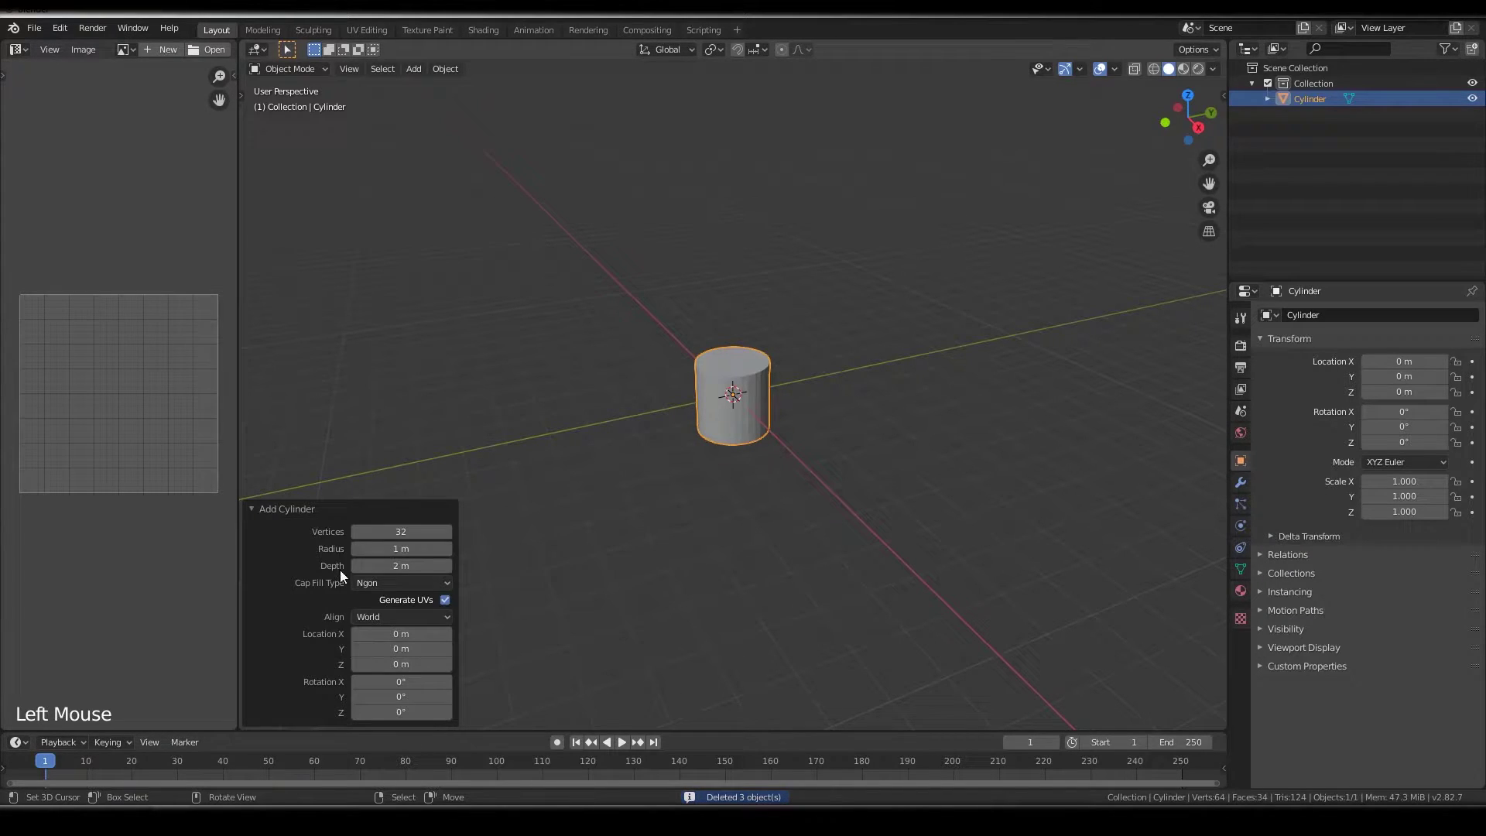
pyautogui.doubleClick(381, 531)
pyautogui.press('Return')
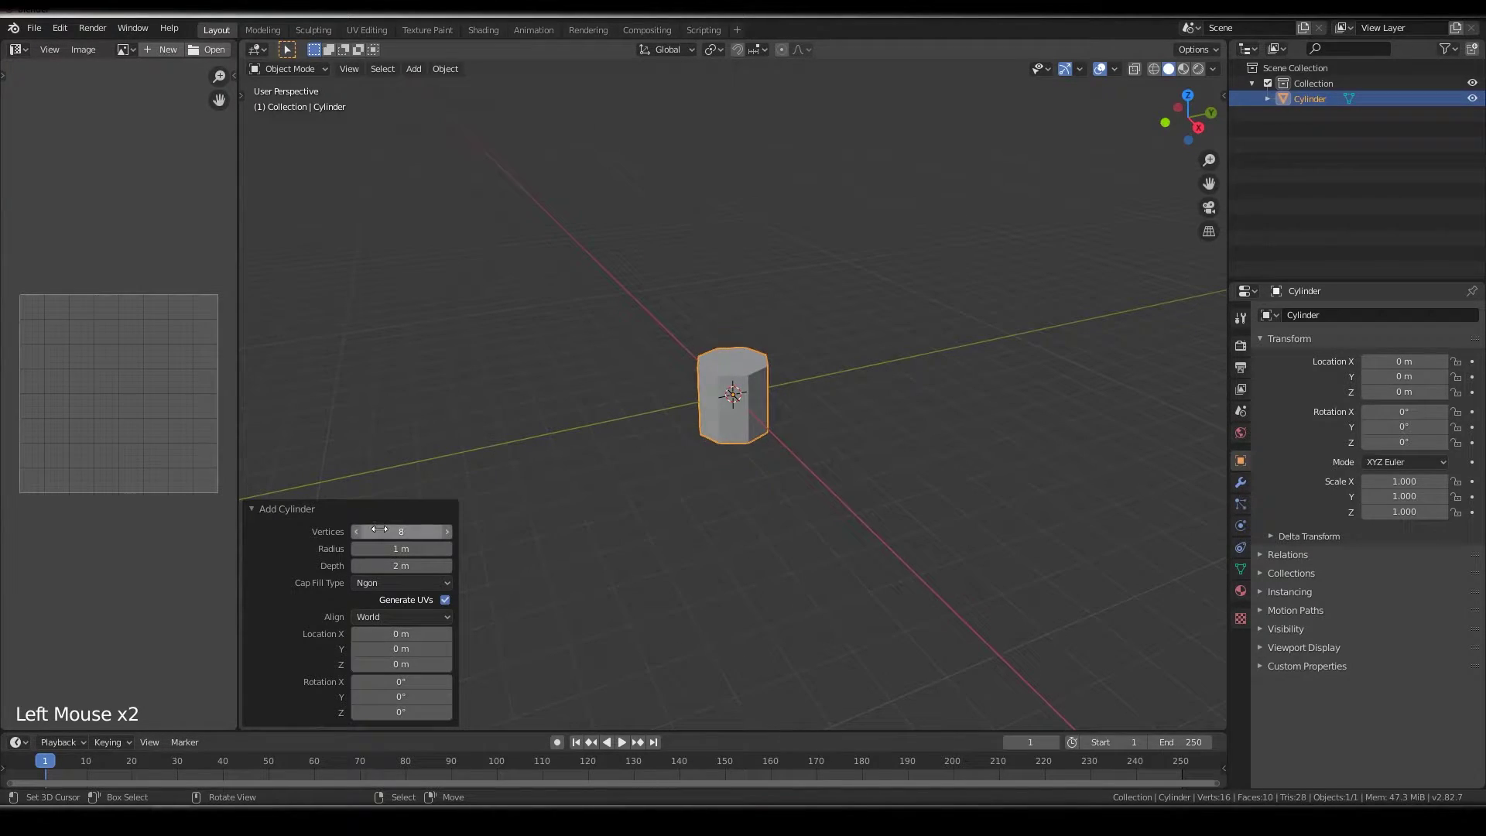
pyautogui.scroll(5, 863, 407)
pyautogui.write('s')
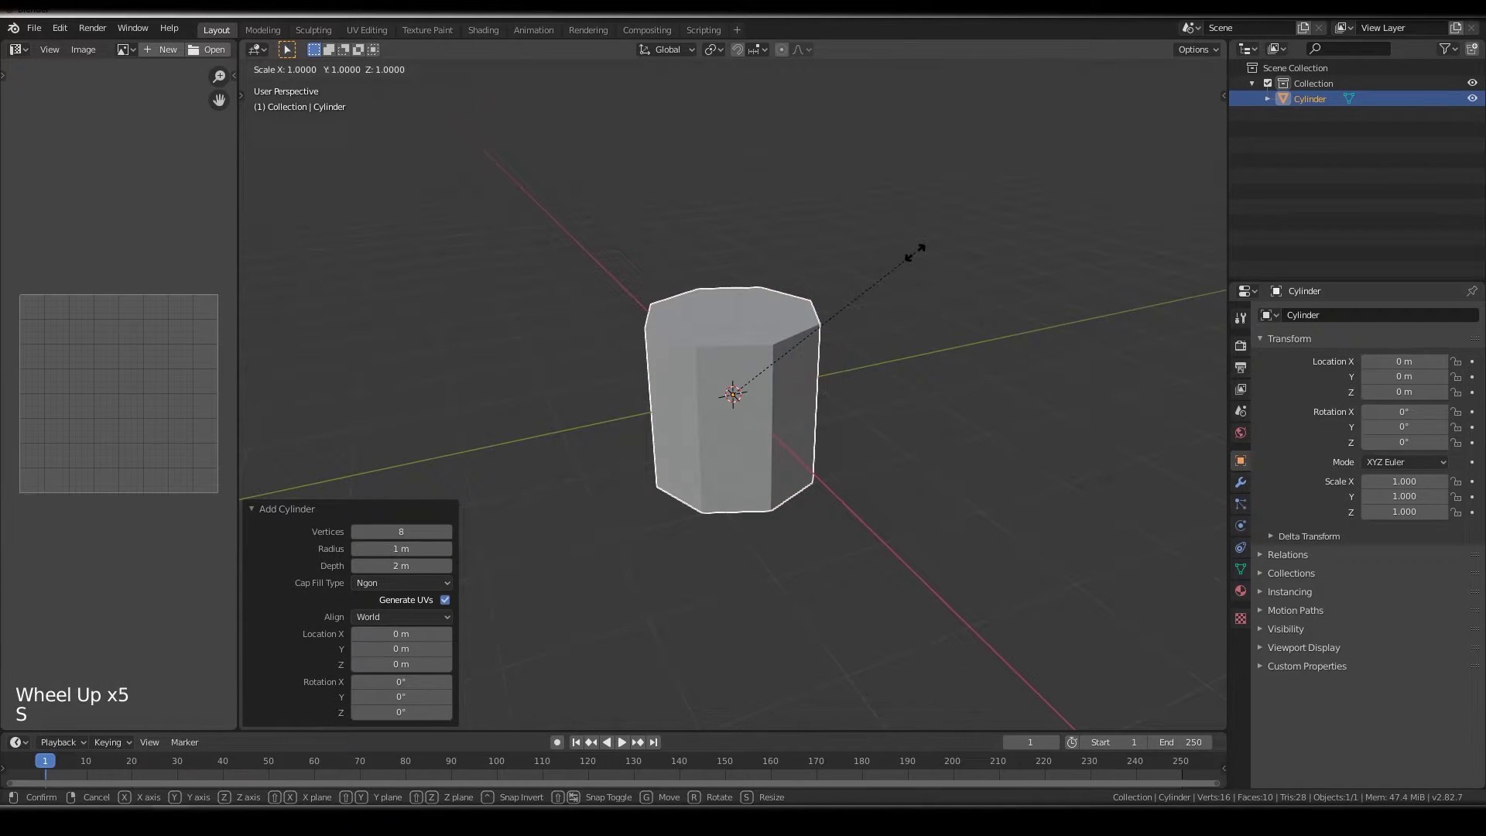
pyautogui.write('z.25')
pyautogui.press('Return')
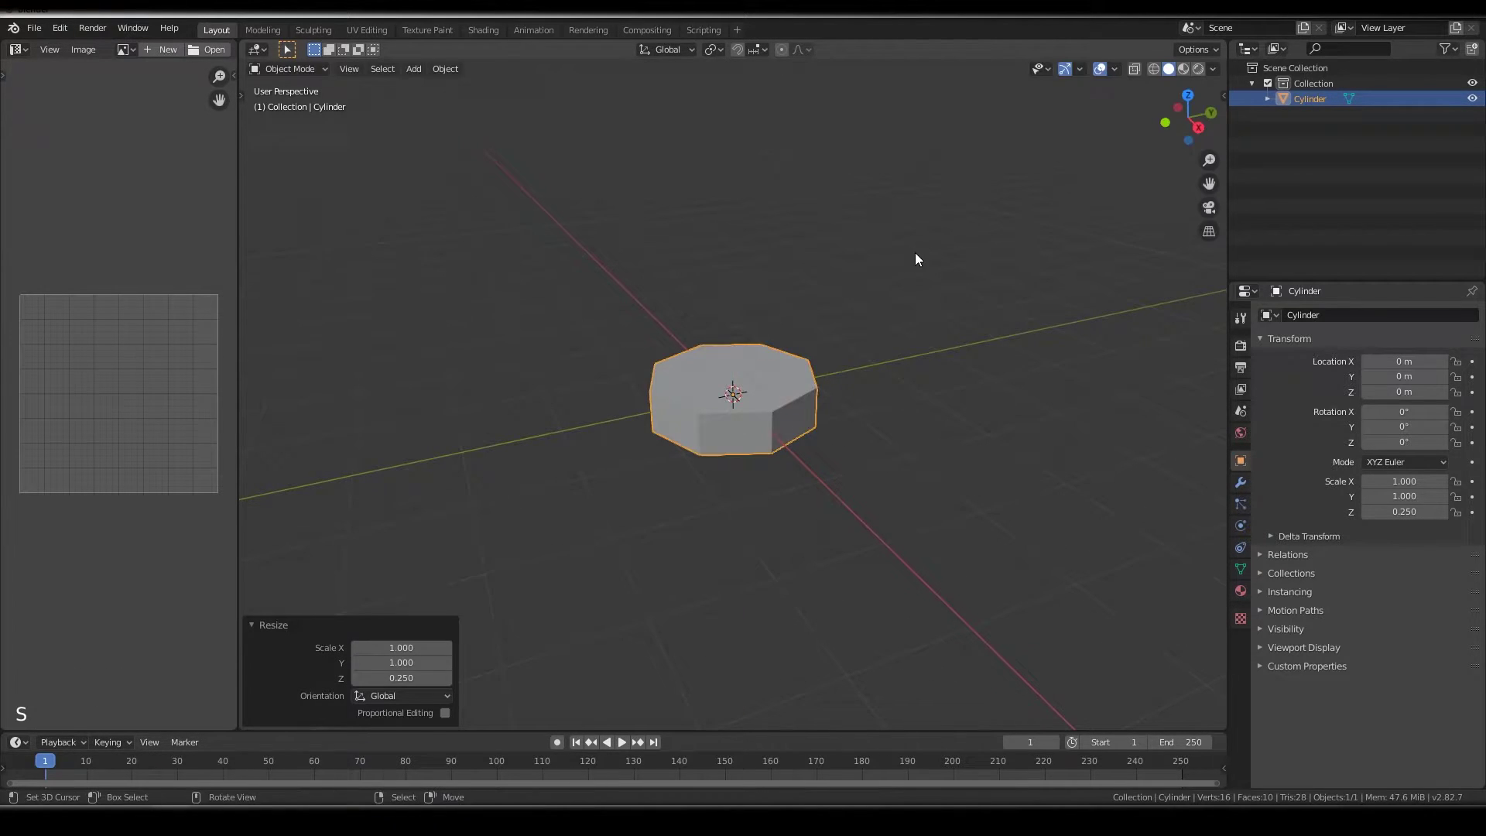
# - Add a second cylinder with 6 vertices
pyautogui.moveTo(915, 254); pyautogui.dragTo(699, 191, button='middle')
pyautogui.hotkey('shift', 'a')
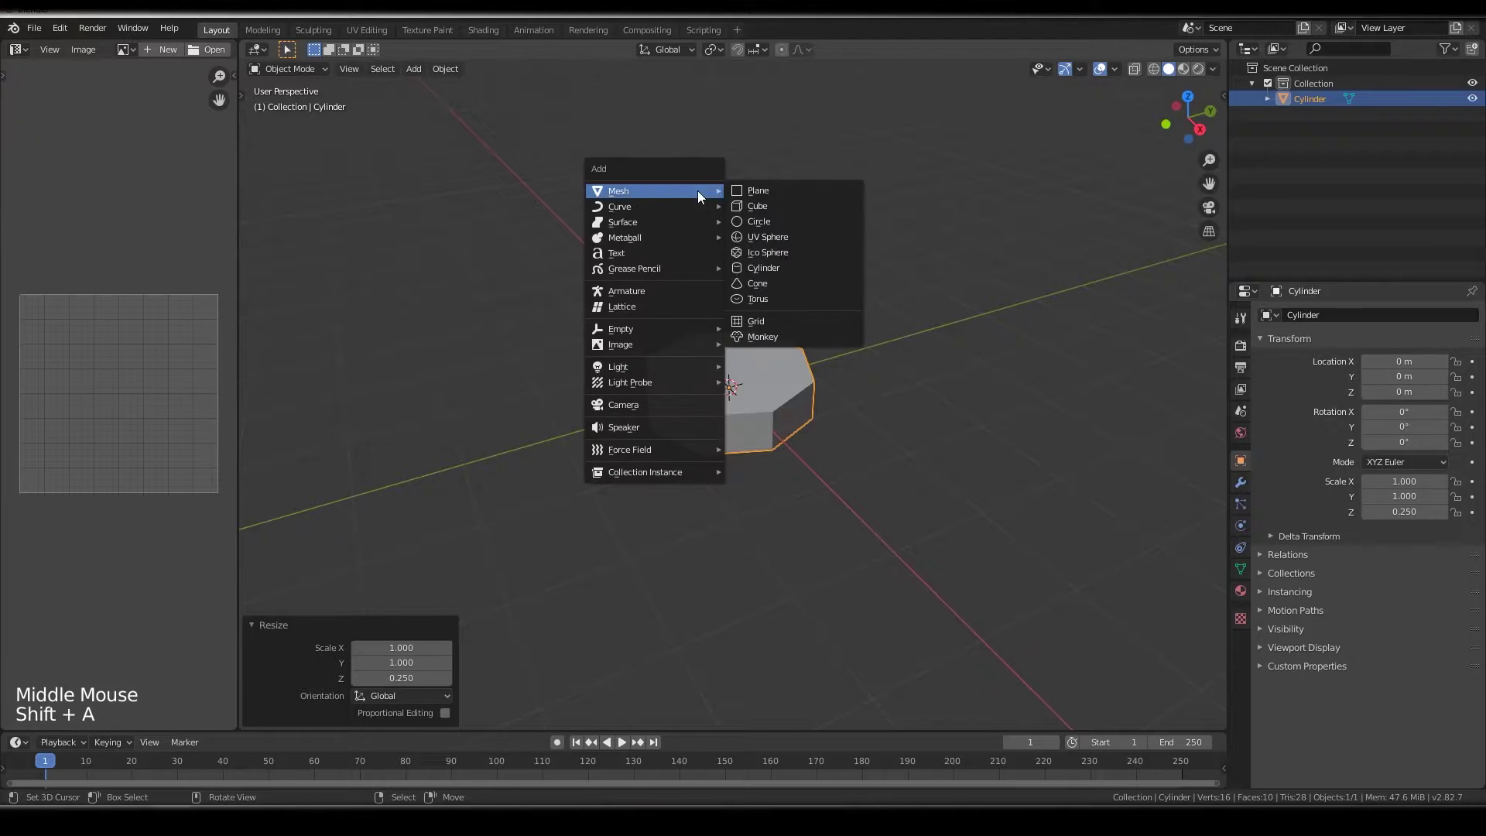
pyautogui.click(805, 268)
pyautogui.click(421, 532)
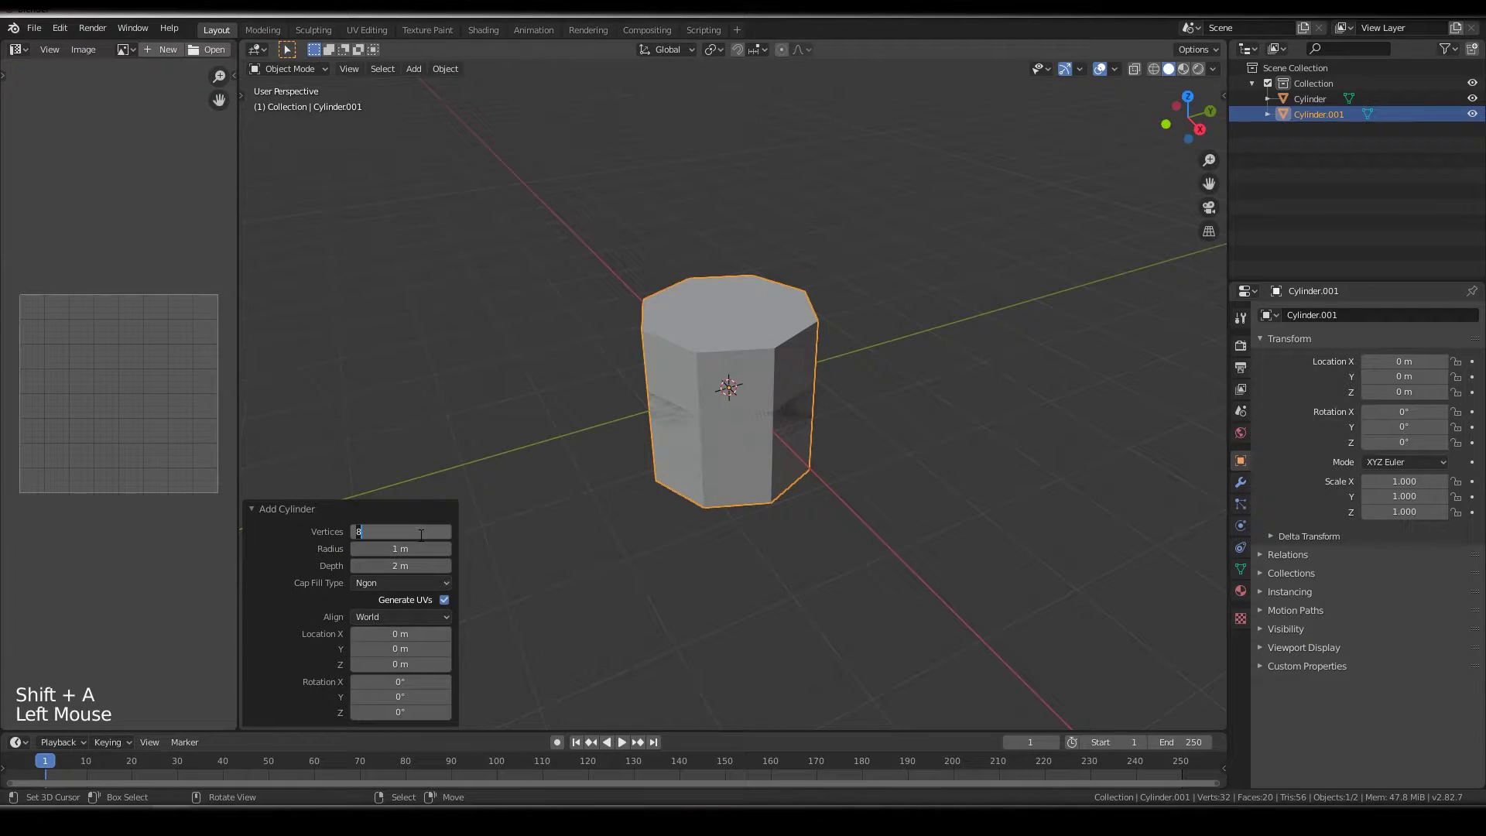
pyautogui.write('6')
pyautogui.press('Return')
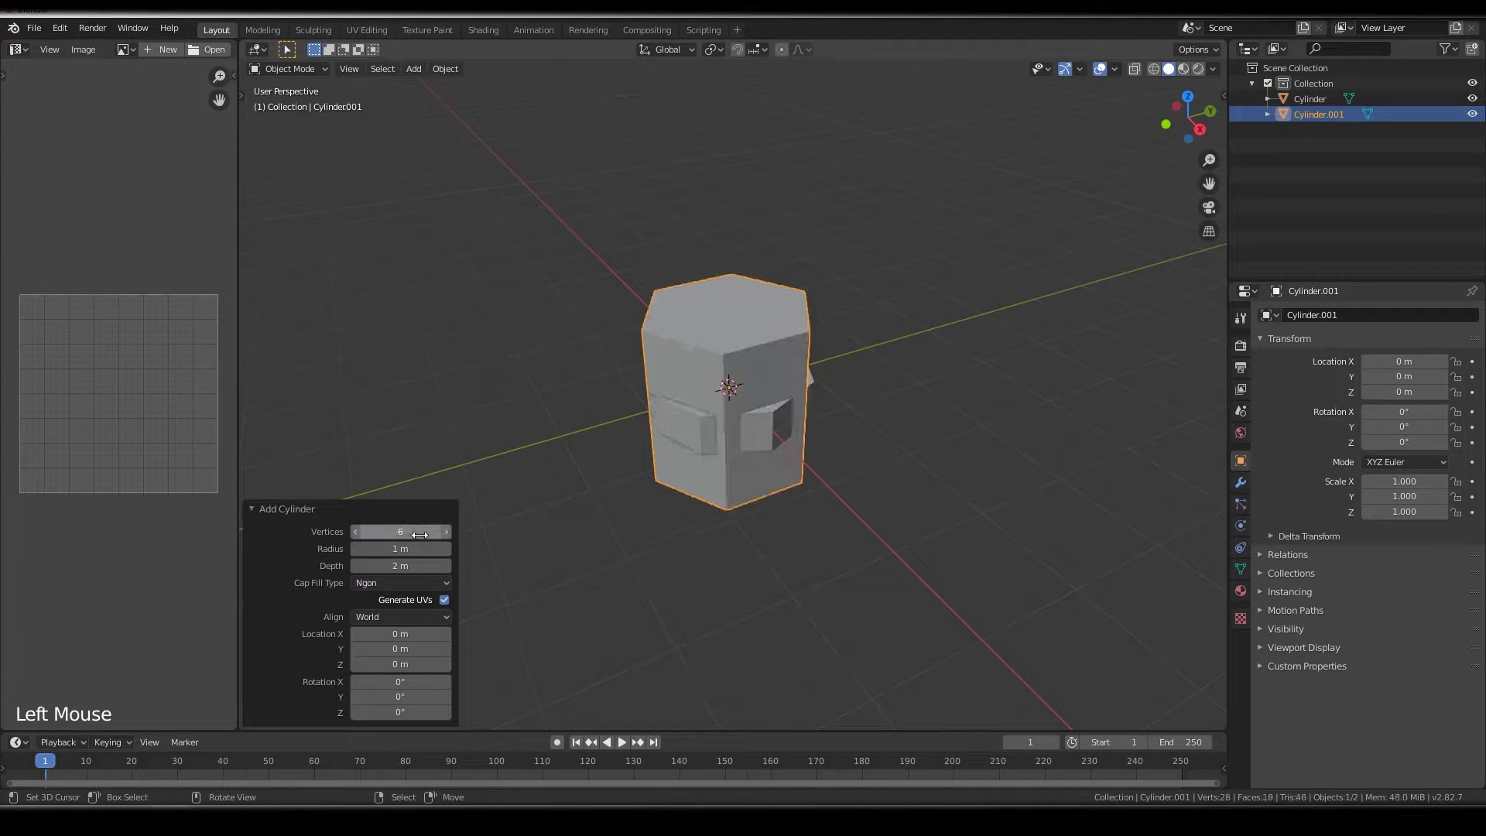
pyautogui.click(341, 513)
# - Shrink the hexagonal cylinder to 0.532, flatten it to 0.220 on Z, and raise it 0.17 m
pyautogui.press('s')
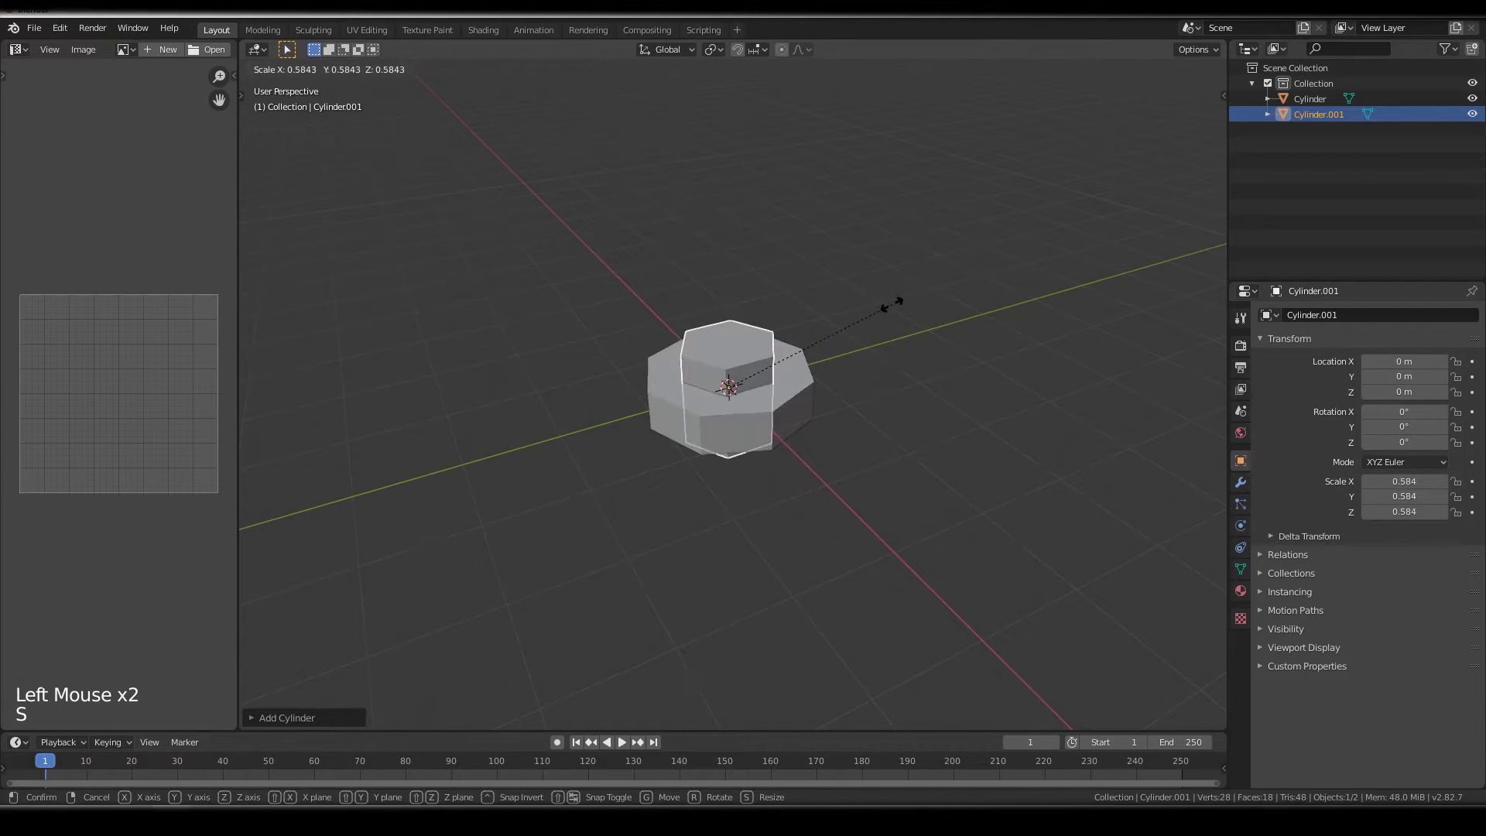
pyautogui.click(879, 314)
pyautogui.press('s')
pyautogui.press('z')
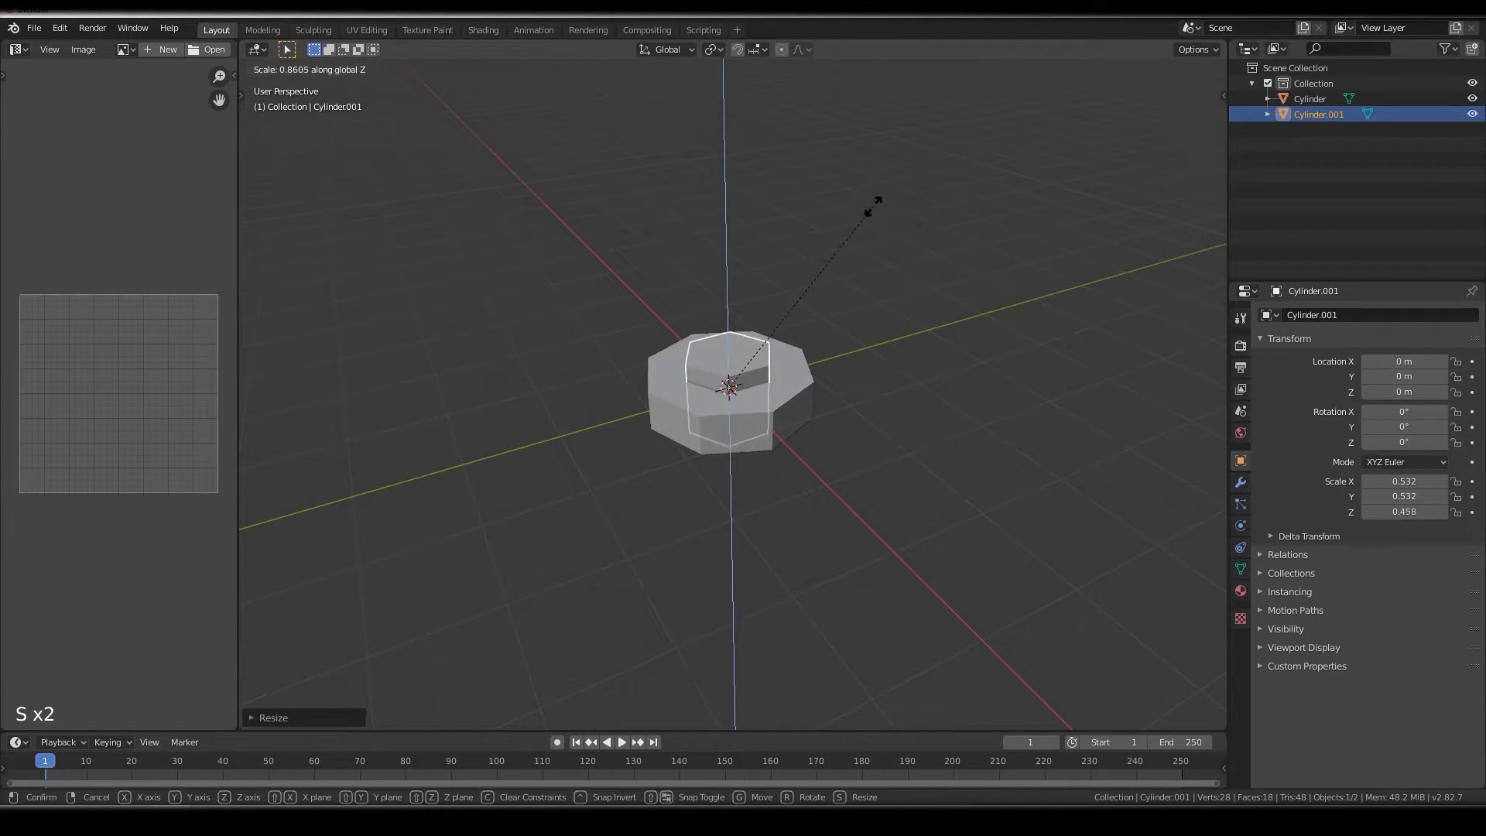
pyautogui.click(797, 300)
pyautogui.press('g')
pyautogui.press('z')
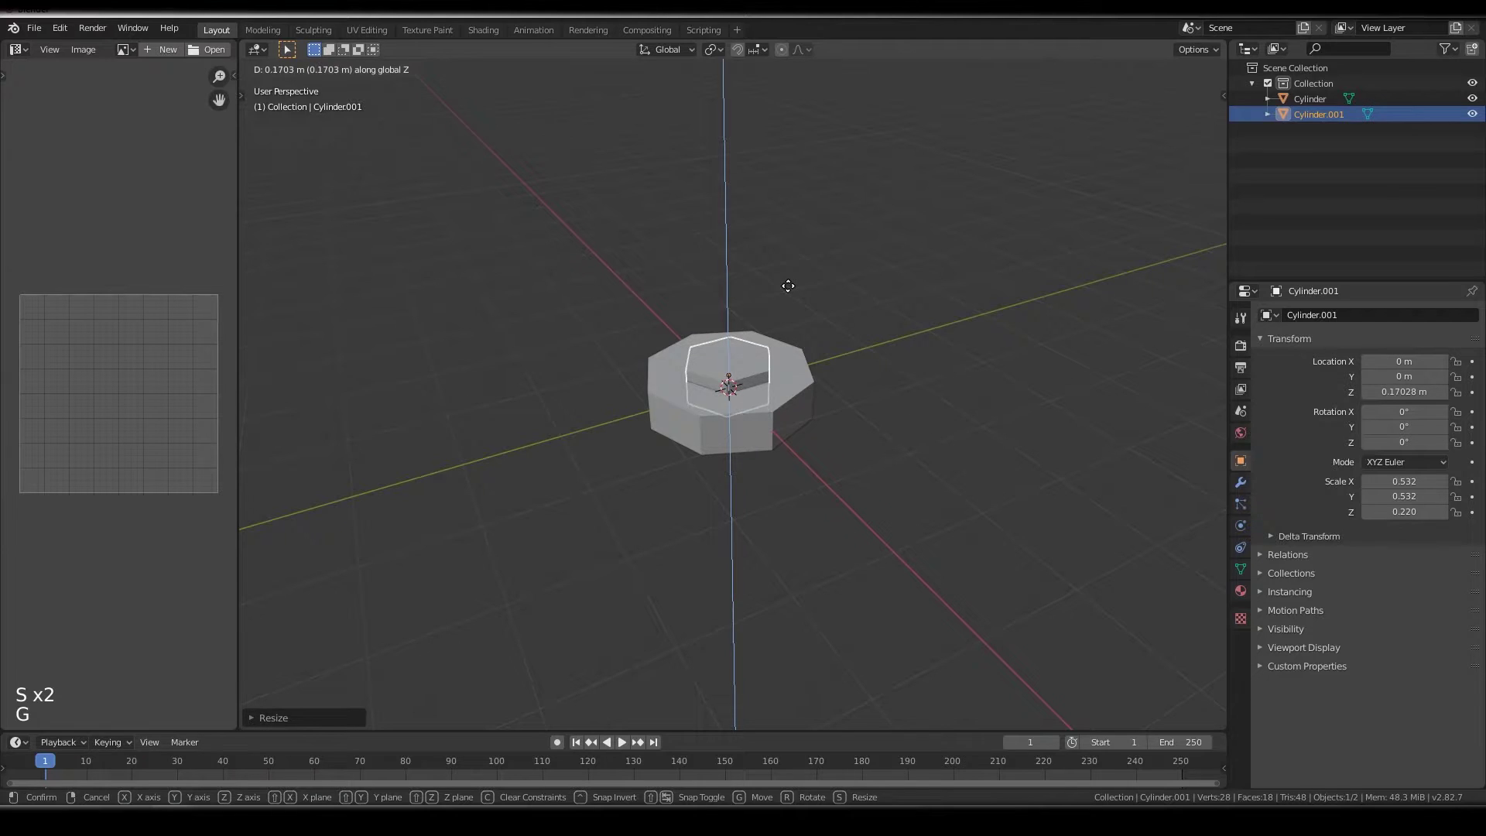
pyautogui.click(679, 415)
# - Deselect the hexagonal cylinder and select the octagonal disc instead
pyautogui.moveTo(679, 415); pyautogui.dragTo(671, 481, button='middle')
pyautogui.rightClick(673, 476)
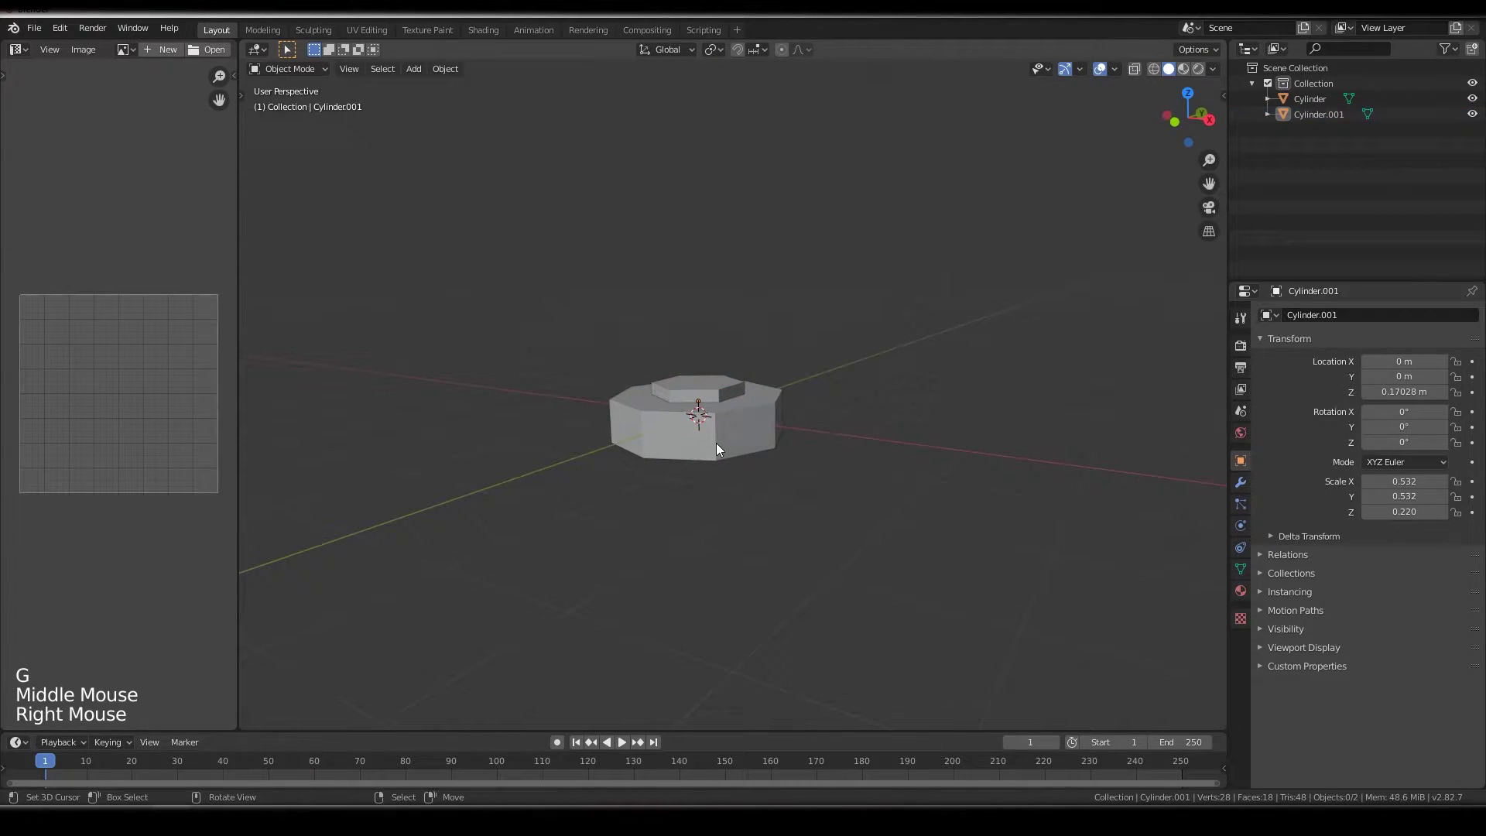
pyautogui.rightClick(717, 443)
pyautogui.moveTo(767, 433); pyautogui.dragTo(753, 420, button='middle')
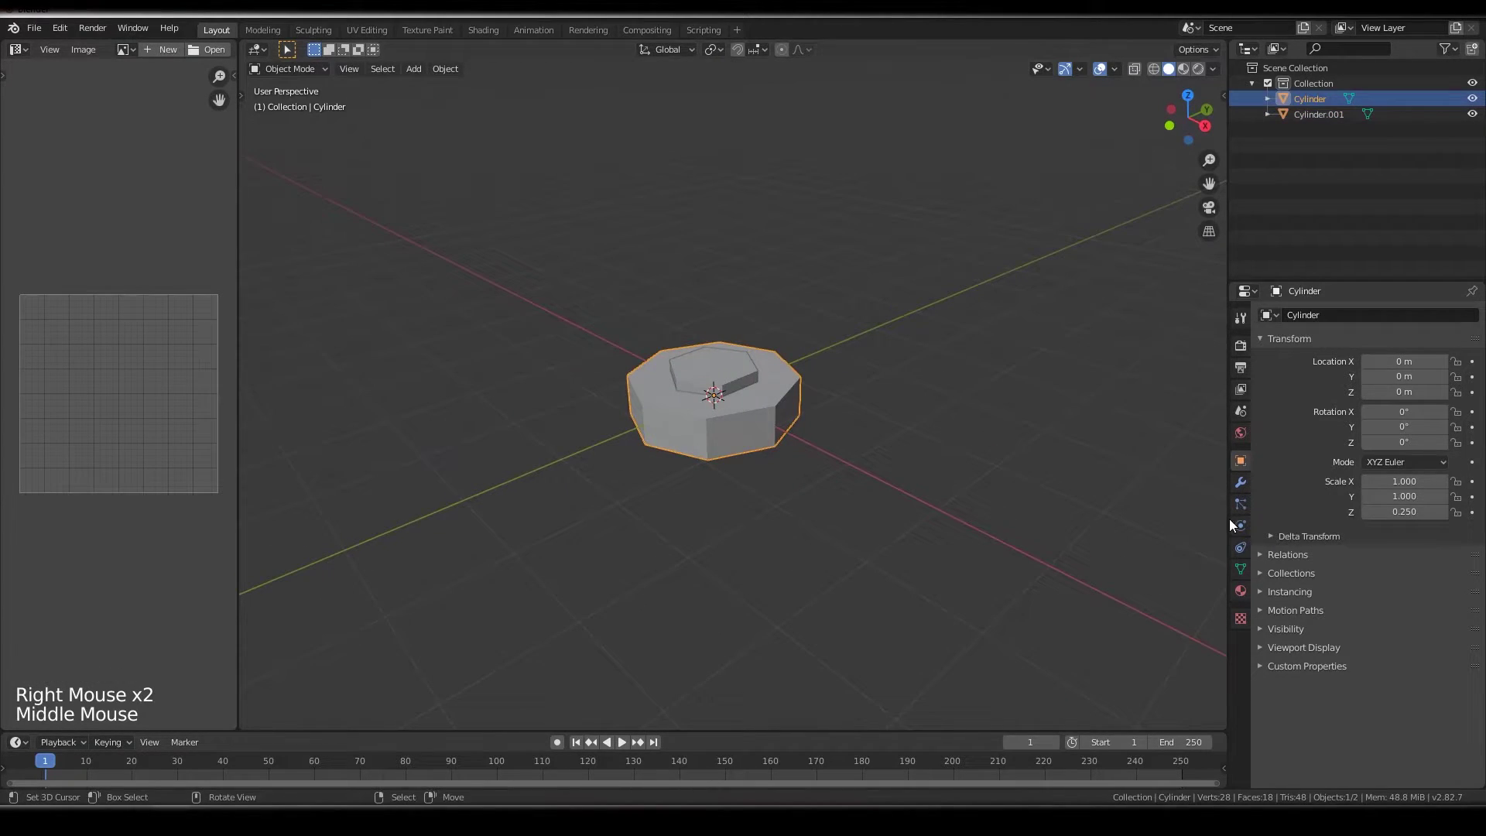
# - Apply a Boolean Difference modifier to the disc using Cylinder.001 as the cutter
pyautogui.click(1240, 482)
pyautogui.click(1293, 318)
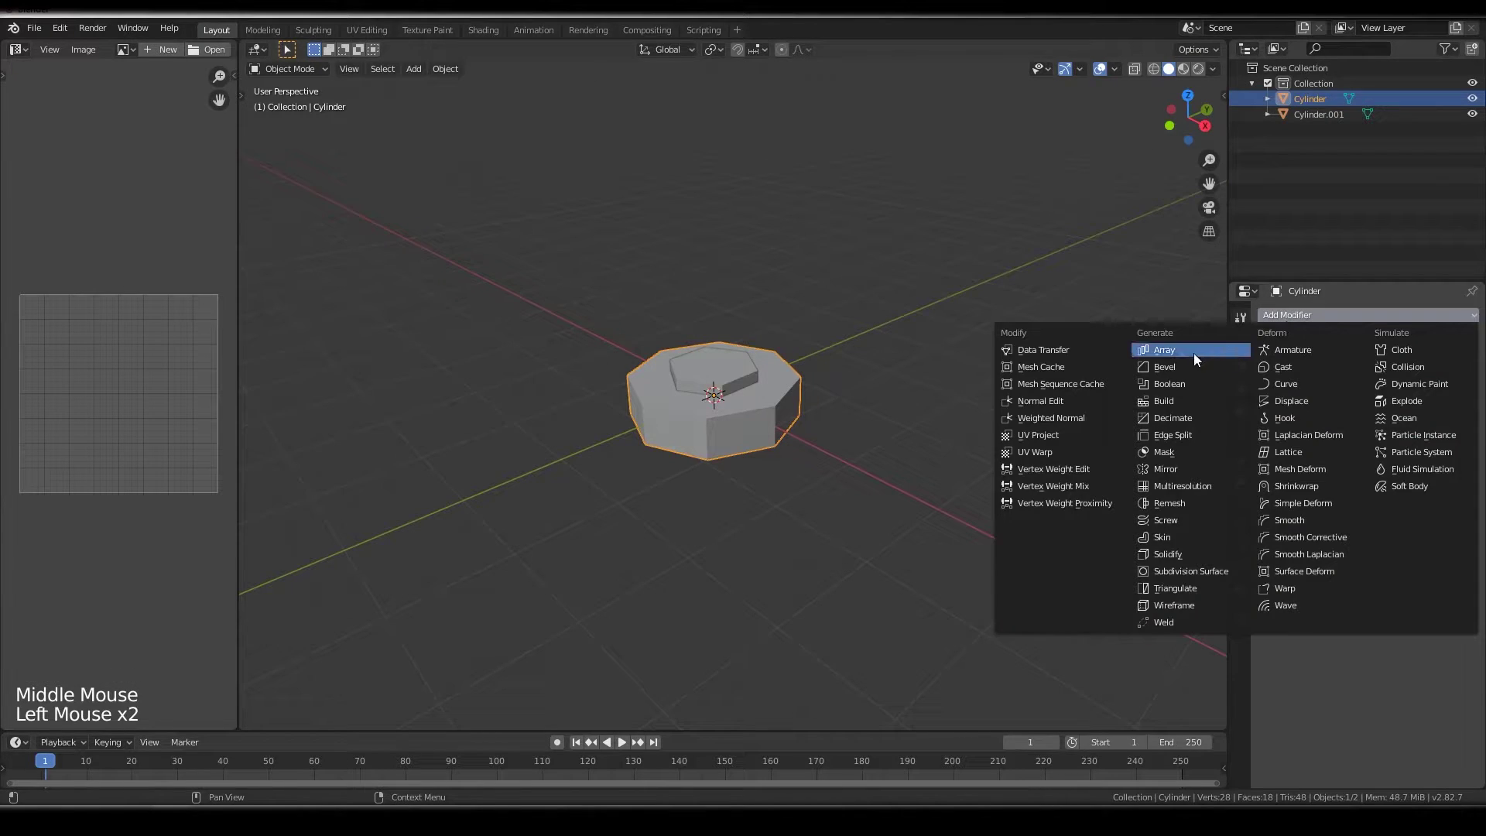
pyautogui.click(1171, 387)
pyautogui.moveTo(1468, 400); pyautogui.dragTo(713, 375)
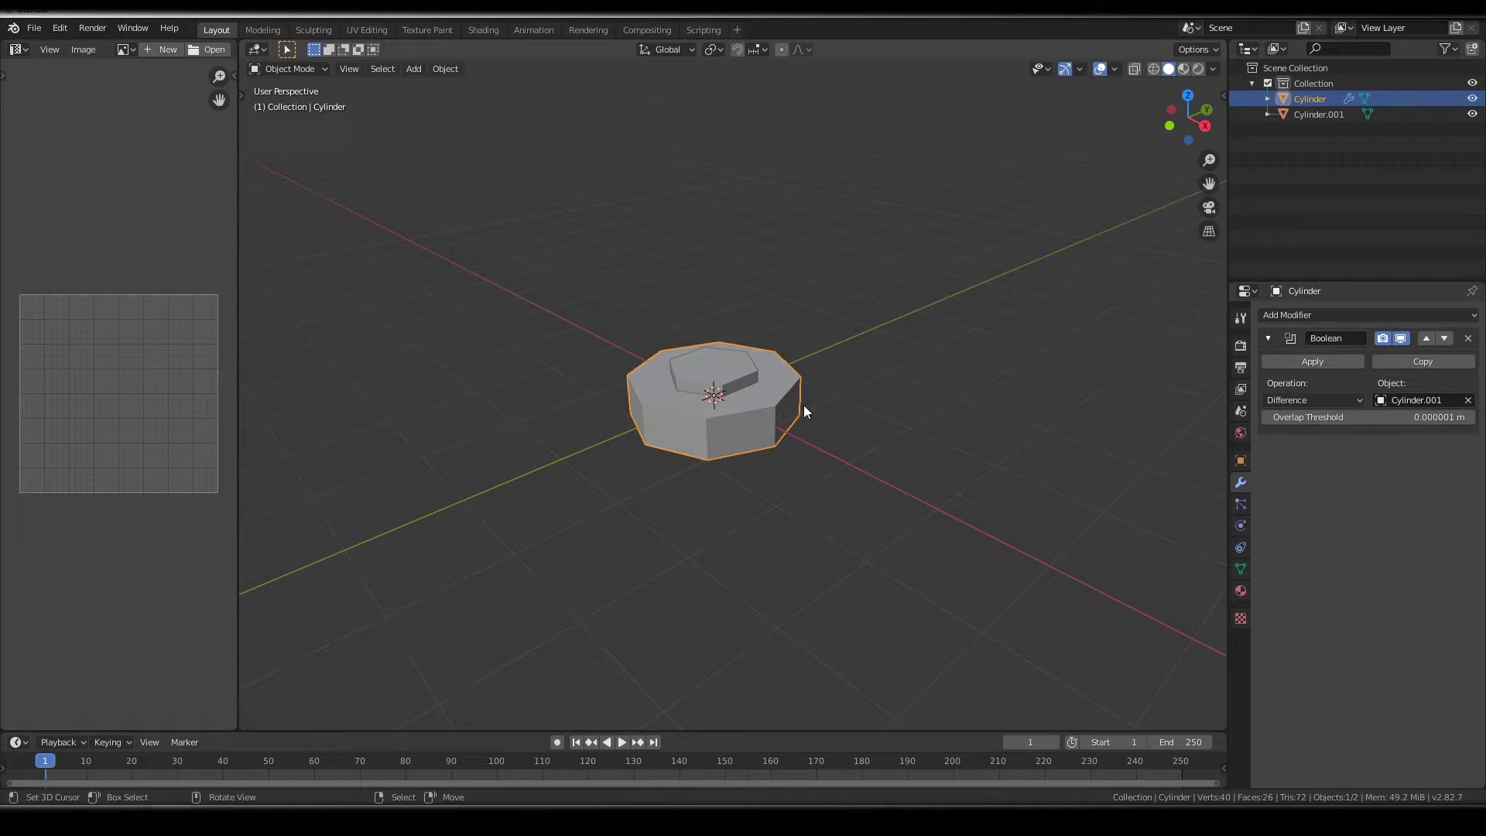
pyautogui.click(1303, 362)
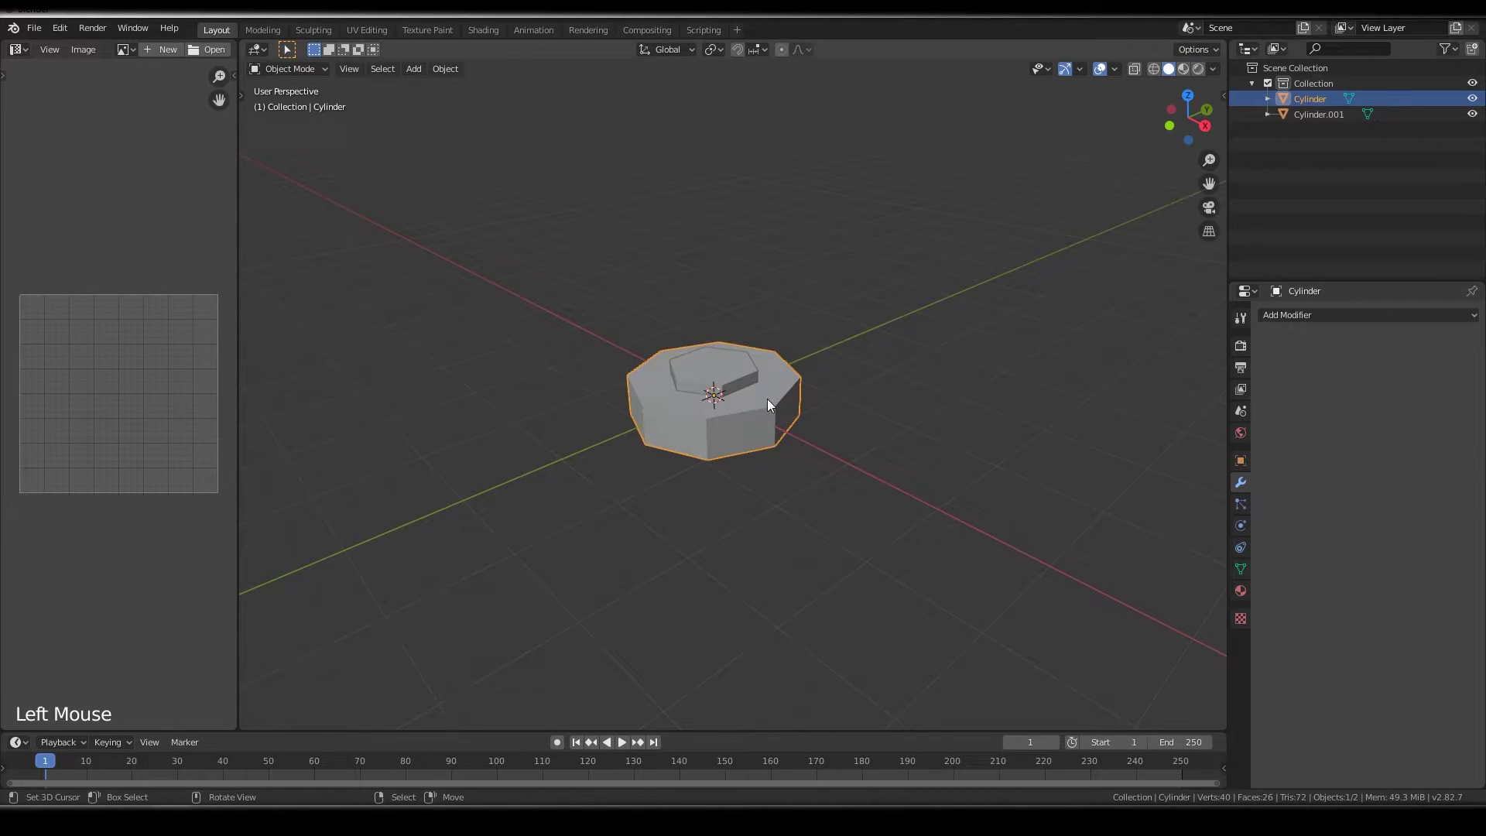
# - Delete the hexagonal cutter cylinder, leaving the hole in the nut
pyautogui.rightClick(722, 376)
pyautogui.press('x')
pyautogui.moveTo(721, 376); pyautogui.dragTo(657, 505, button='middle')
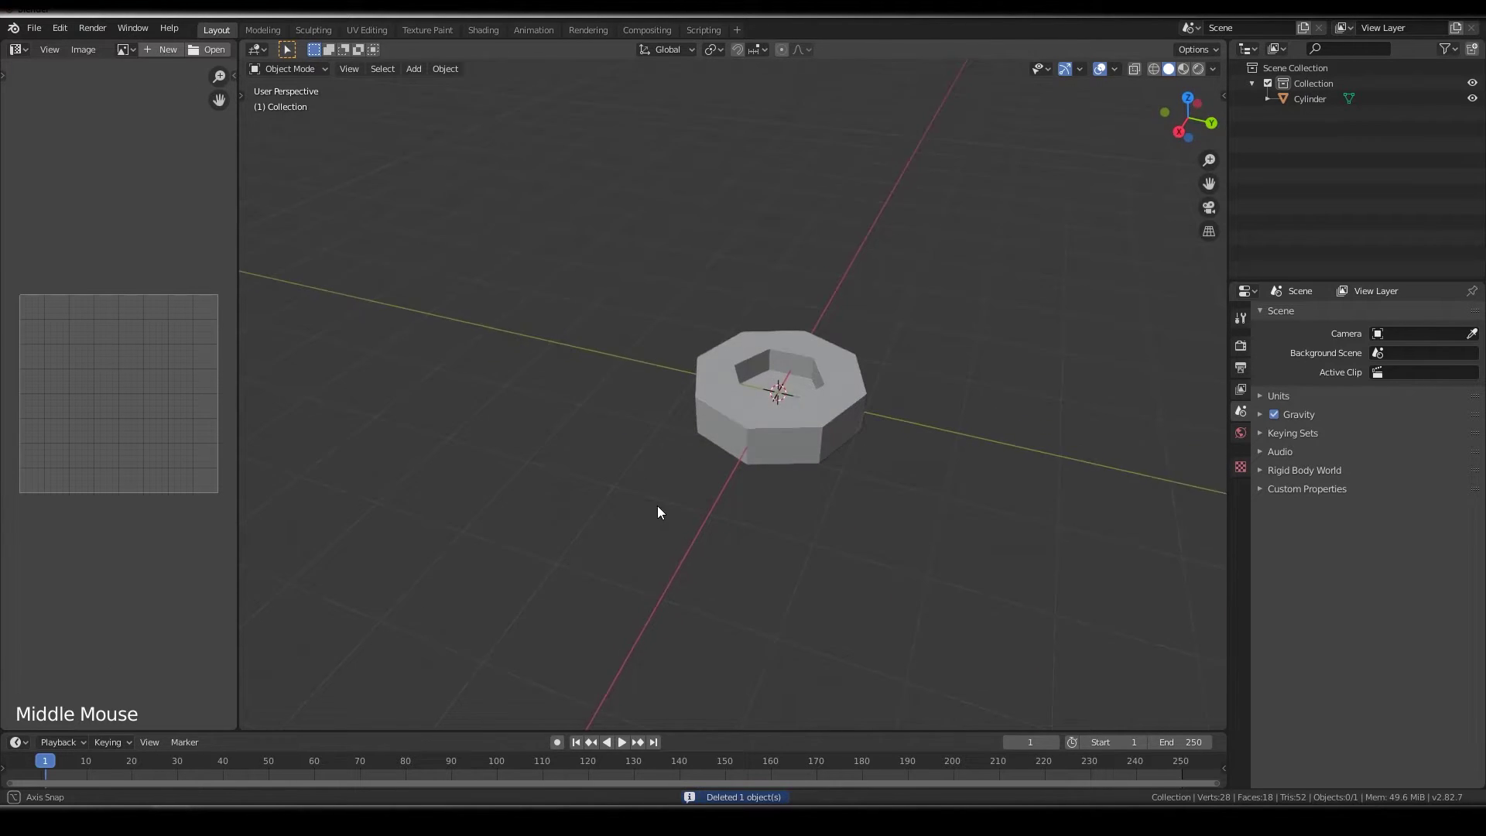
# - Add a new 32-vertex round cylinder at the nut
pyautogui.rightClick(729, 448)
pyautogui.moveTo(740, 422); pyautogui.dragTo(813, 314, button='middle')
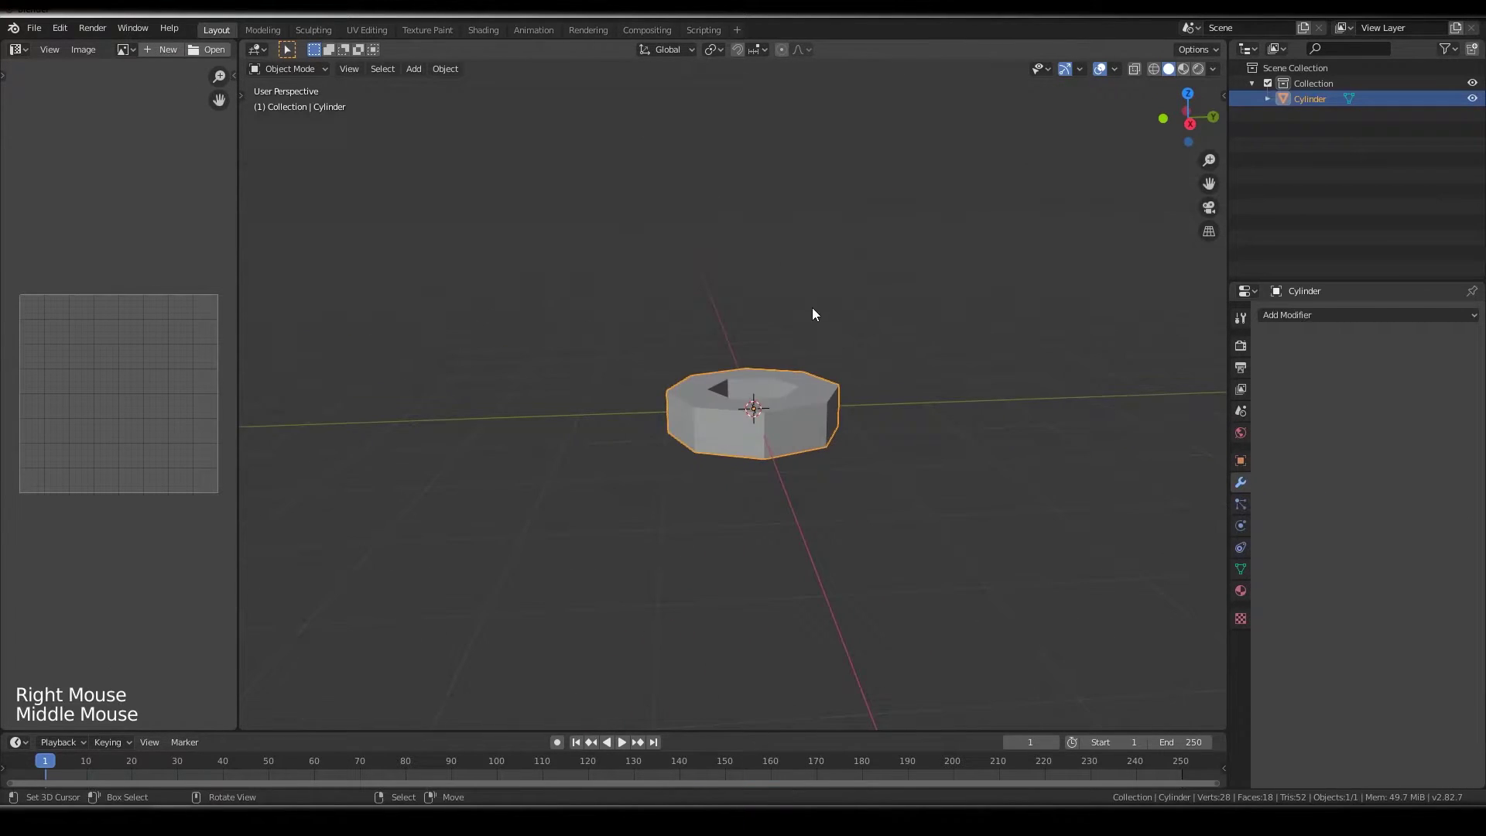
pyautogui.hotkey('shift', 'a')
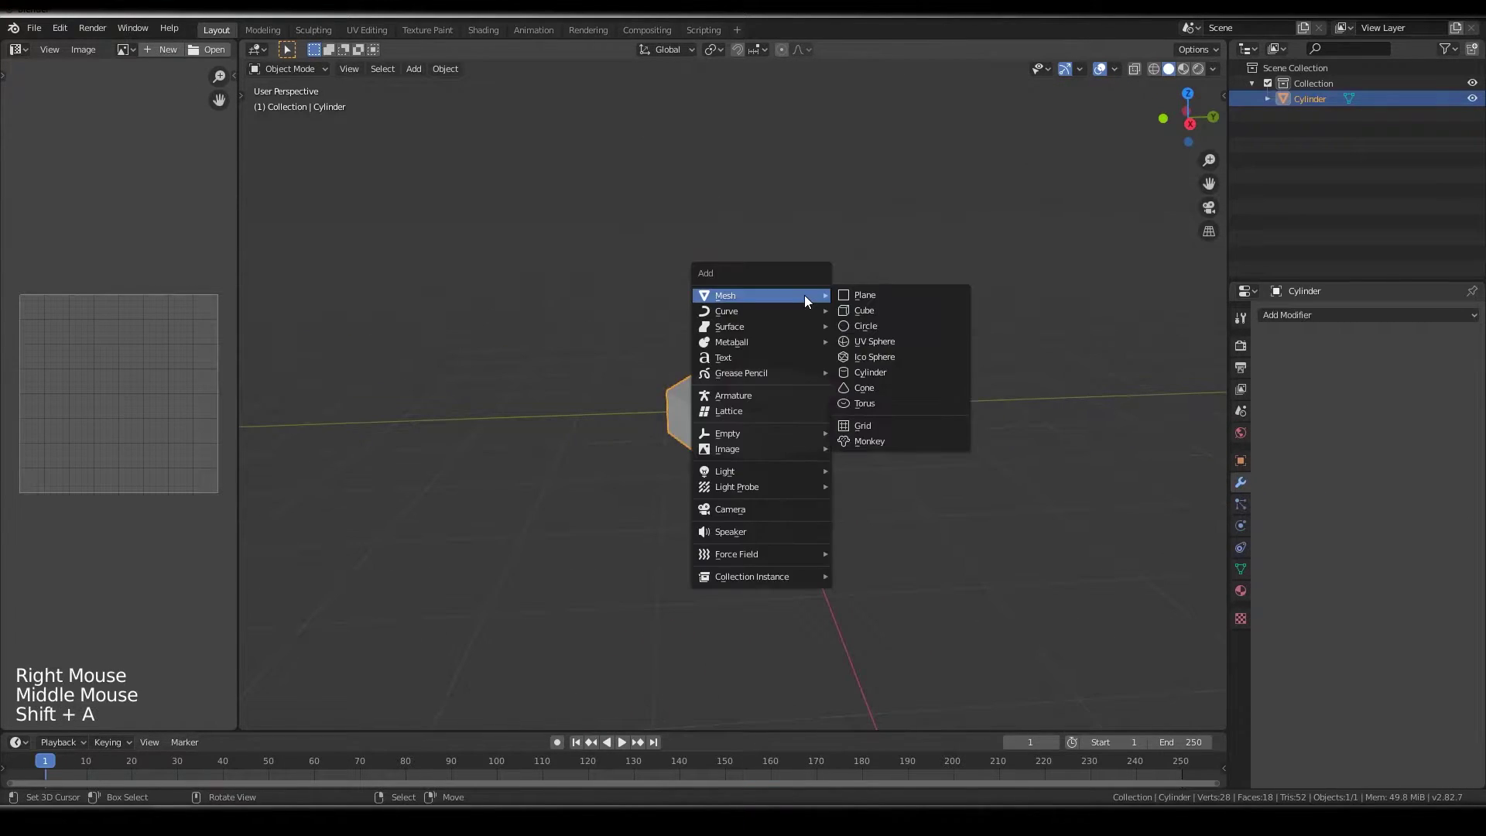
pyautogui.click(931, 378)
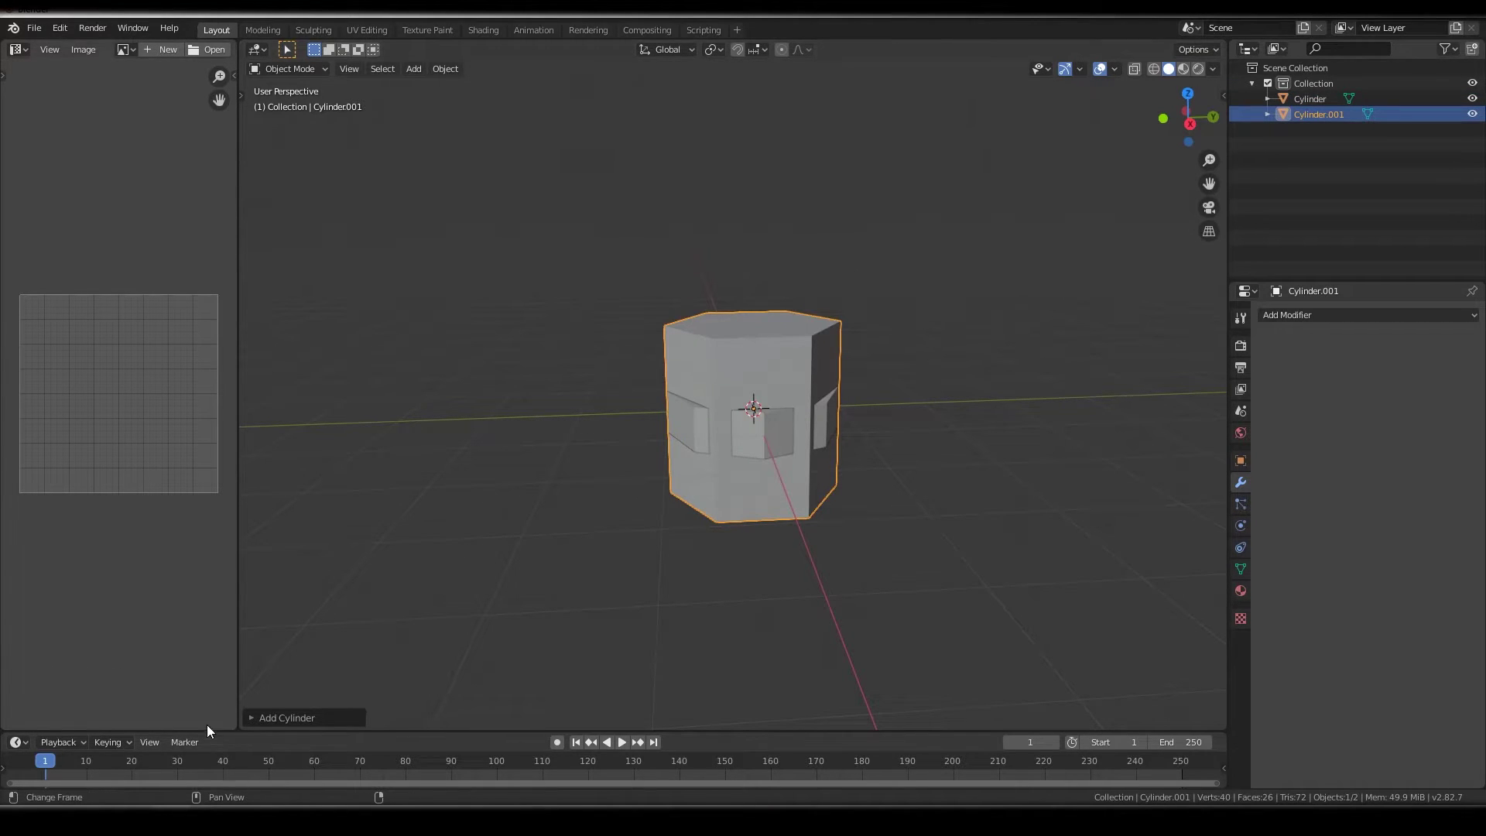
pyautogui.click(262, 719)
pyautogui.doubleClick(375, 535)
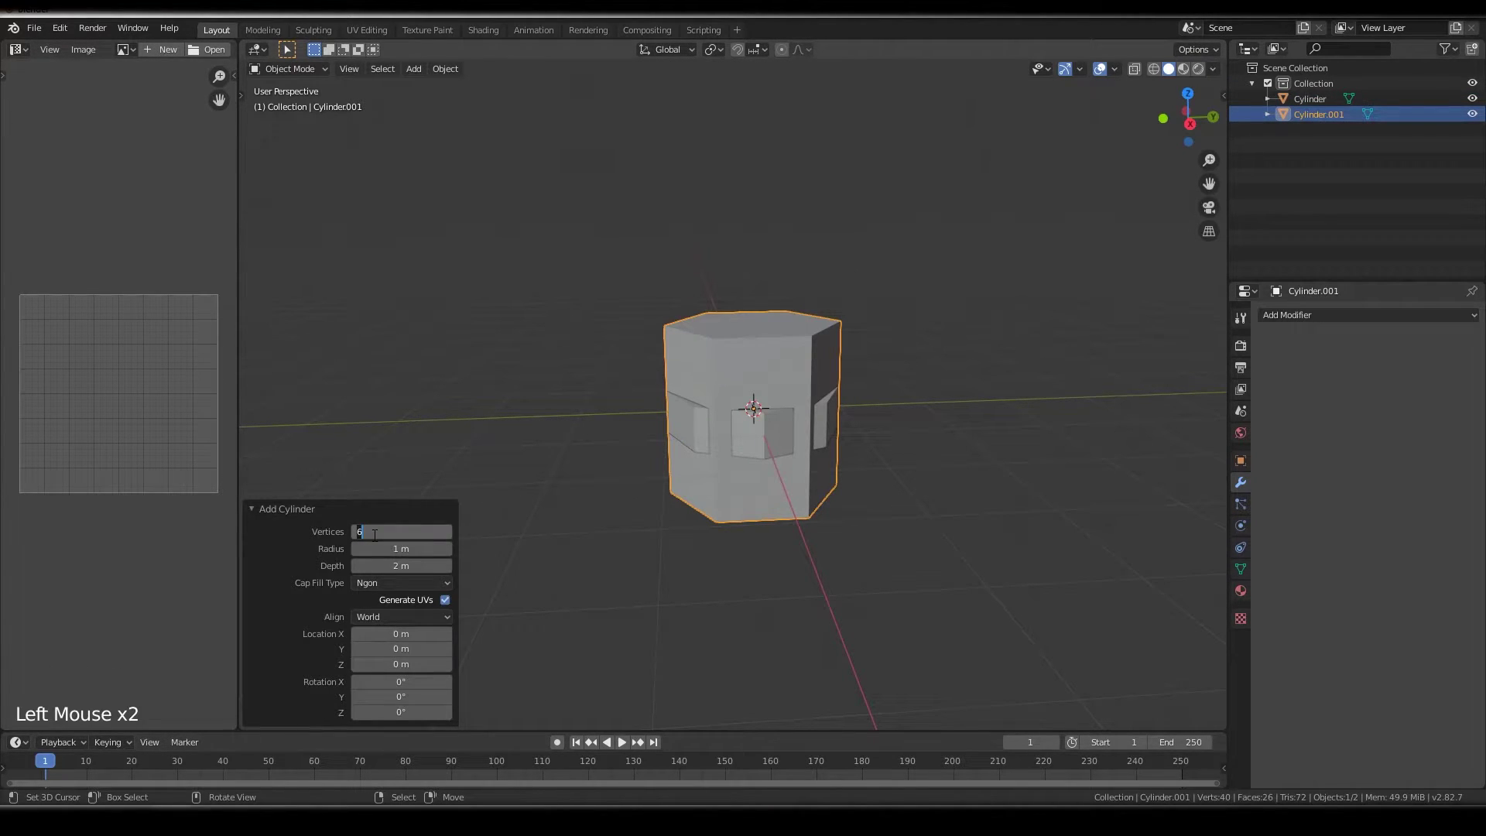
pyautogui.write('32')
pyautogui.press('Return')
pyautogui.click(361, 509)
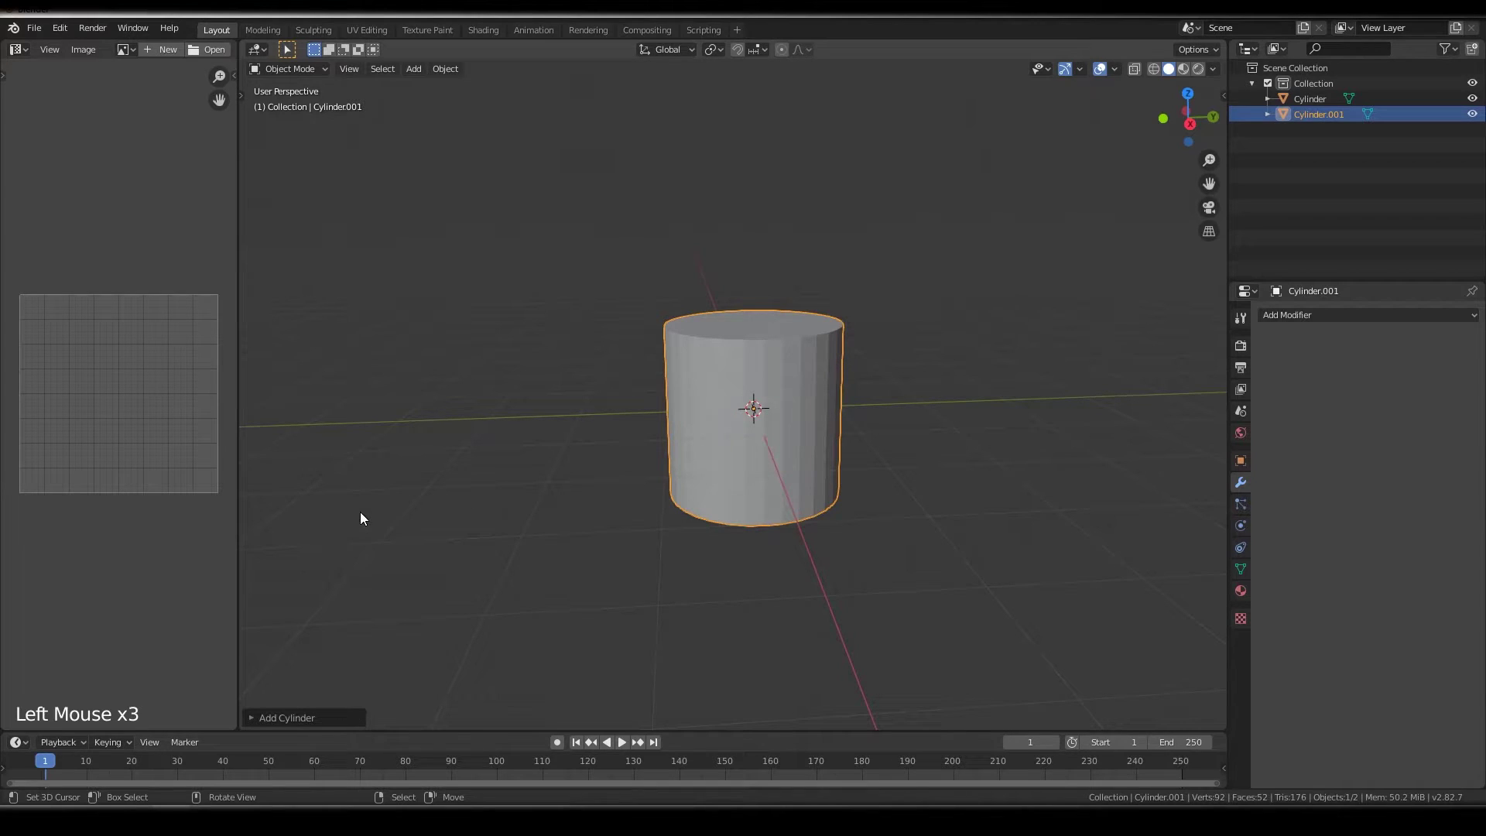
# - Apply Shade Smooth to the round cylinder via the F3 search
pyautogui.press('z')
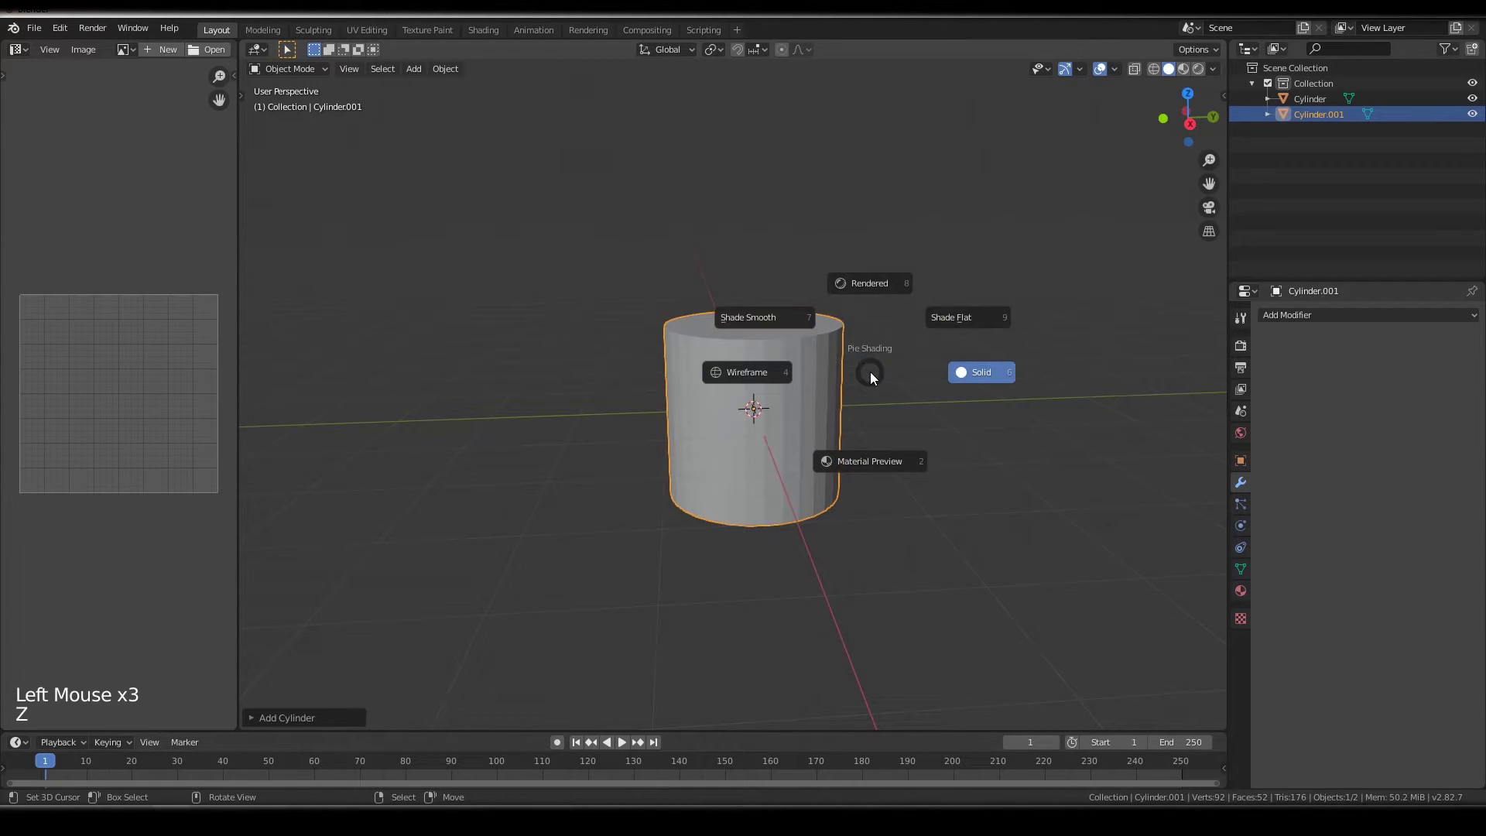
pyautogui.click(869, 372)
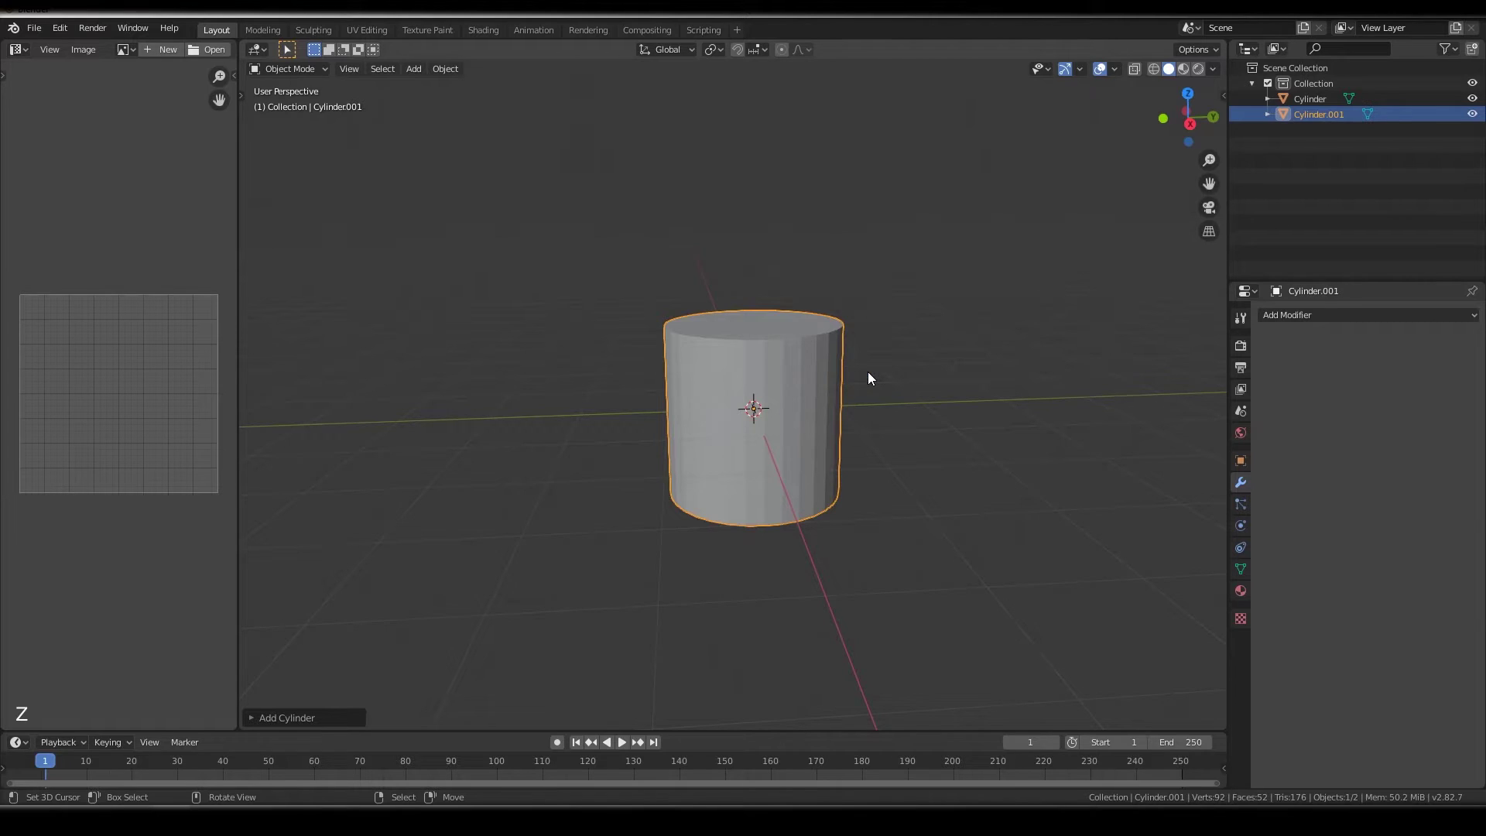
pyautogui.press('F3')
pyautogui.write('shad')
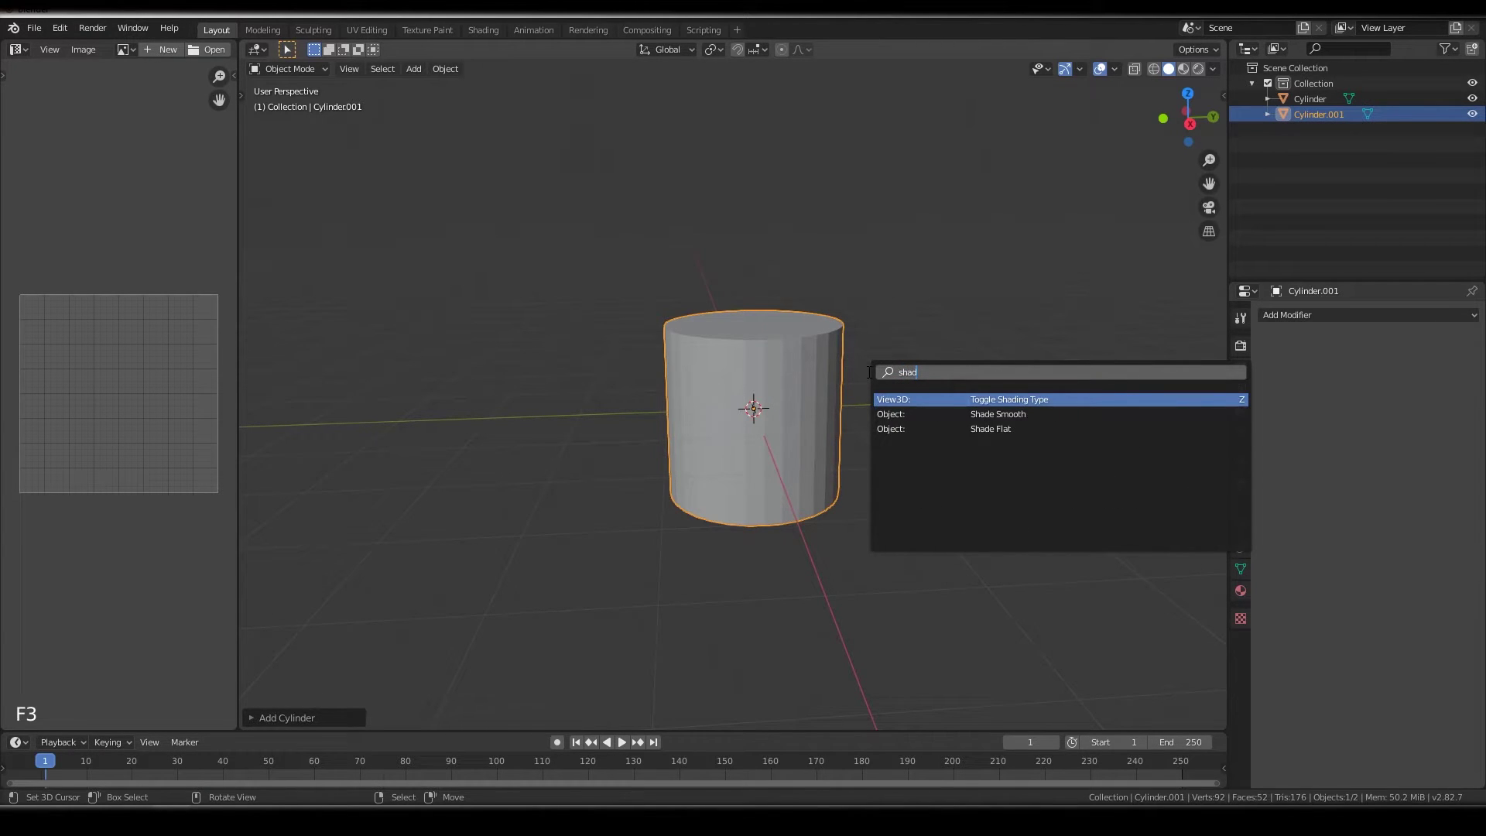
pyautogui.press('Down')
pyautogui.press('Return')
pyautogui.press('q')
pyautogui.click(869, 373)
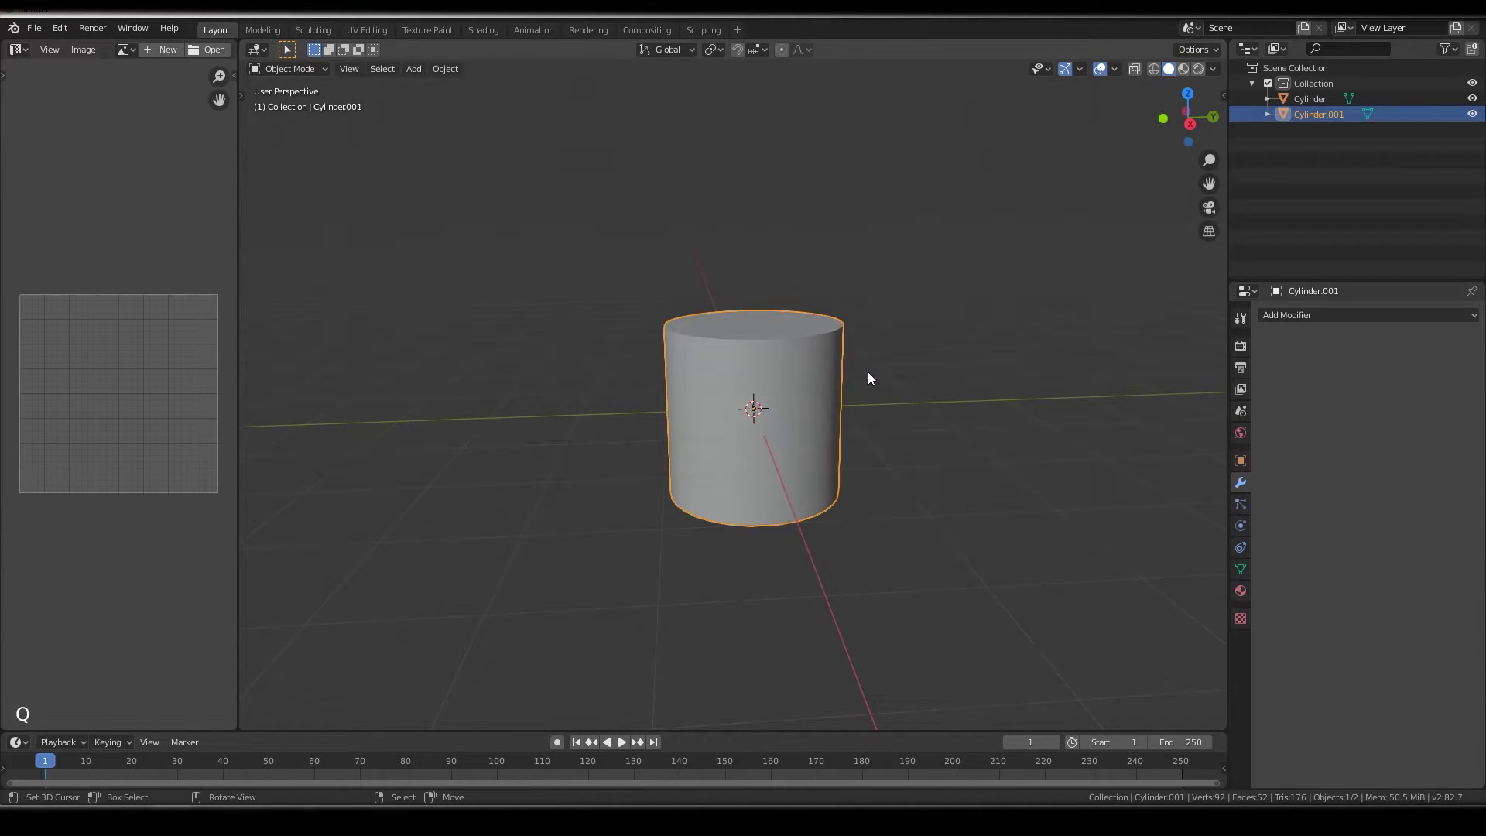
# - Shrink the round cylinder and move it down along Z to sit under the head
pyautogui.scroll(2, 871, 363)
pyautogui.press('s')
pyautogui.click(847, 342)
pyautogui.press('g')
pyautogui.press('z')
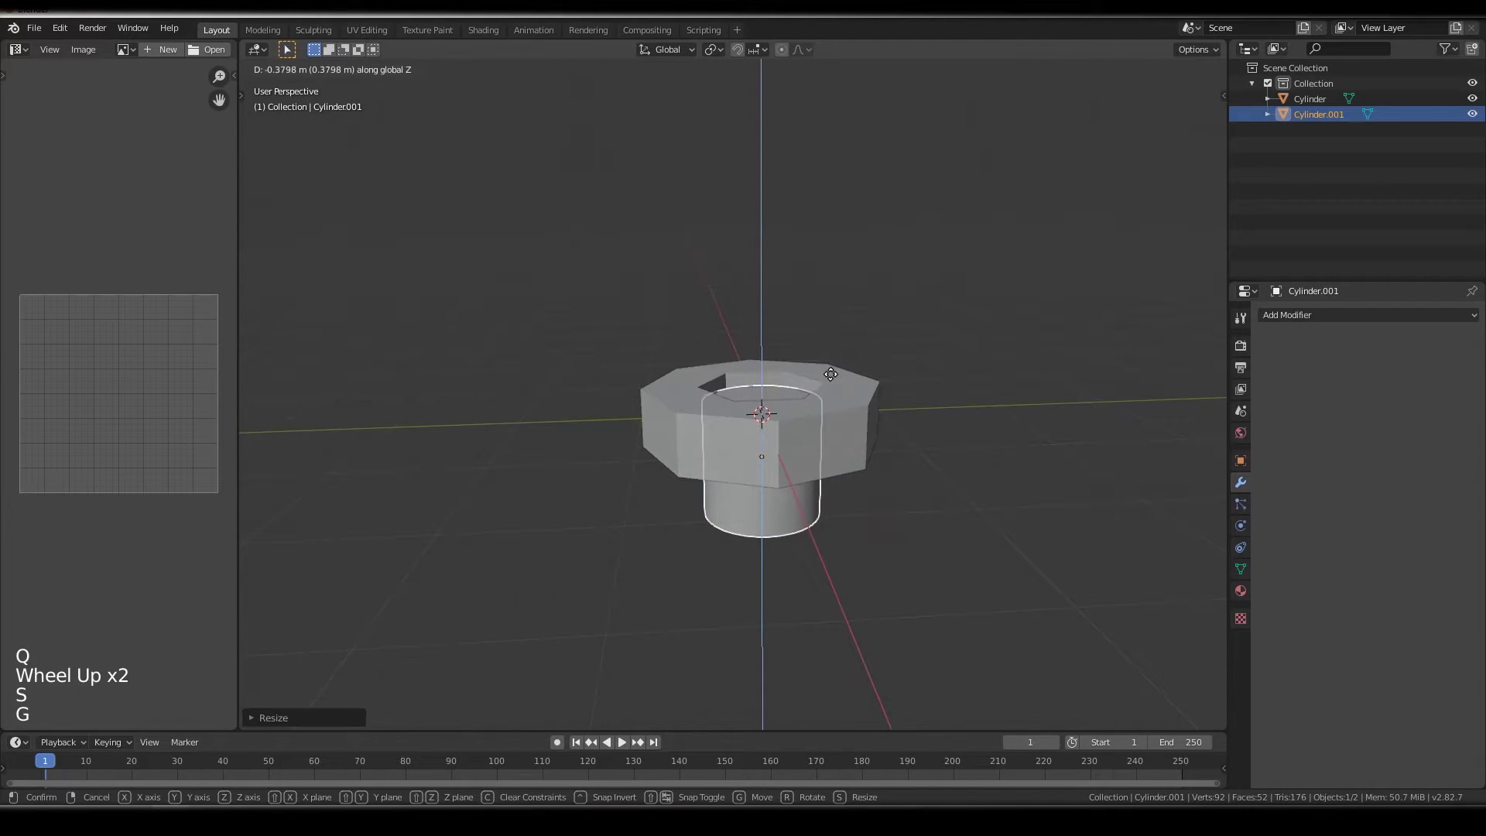
pyautogui.click(829, 372)
pyautogui.moveTo(829, 372); pyautogui.dragTo(826, 369, button='middle')
pyautogui.press('g')
pyautogui.press('z')
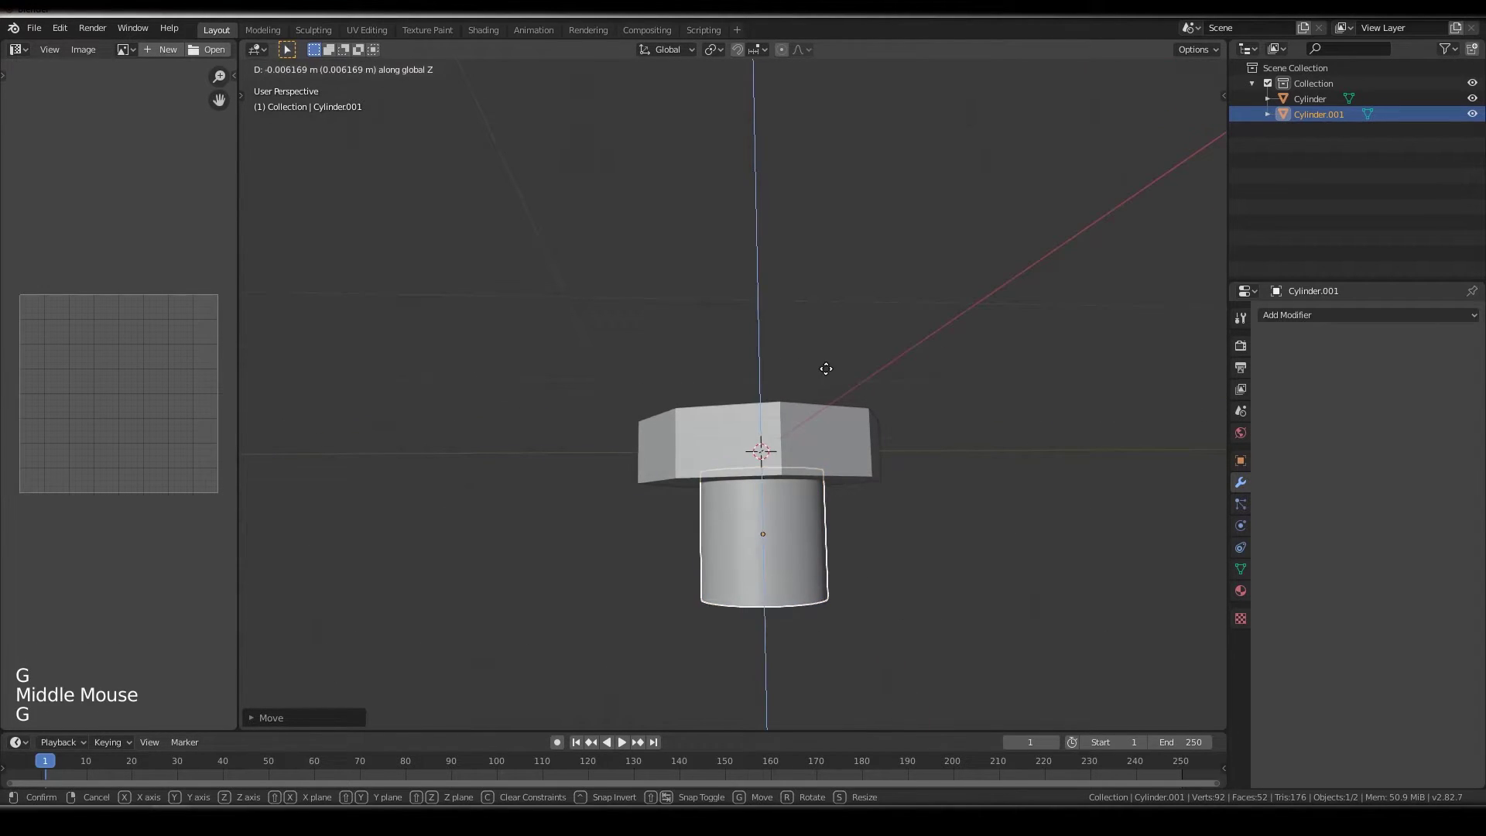
pyautogui.click(825, 369)
pyautogui.press('KP_1')
pyautogui.scroll(-5, 825, 396)
pyautogui.keyDown('shift'); pyautogui.moveTo(825, 410); pyautogui.dragTo(739, 437, button='middle'); pyautogui.keyUp('shift')
# - Drag the cylinder's bottom face down in Edit Mode to lengthen it into a shaft
pyautogui.press('Tab')
pyautogui.scroll(1, 779, 392)
pyautogui.press('3')
pyautogui.press('3')
pyautogui.rightClick(735, 424)
pyautogui.press('KP_1')
pyautogui.press('g')
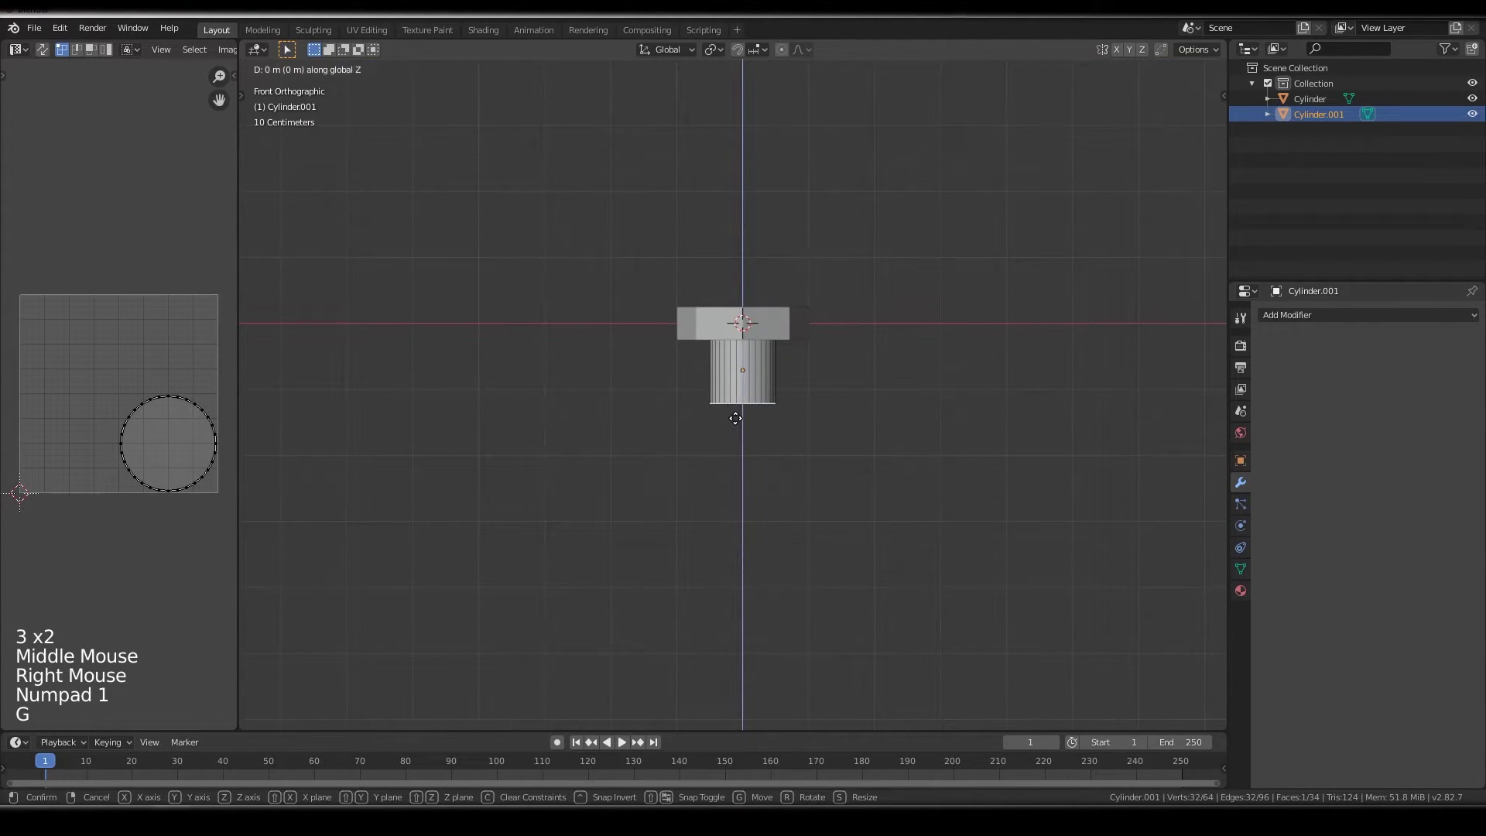
pyautogui.click(741, 604)
pyautogui.press('Tab')
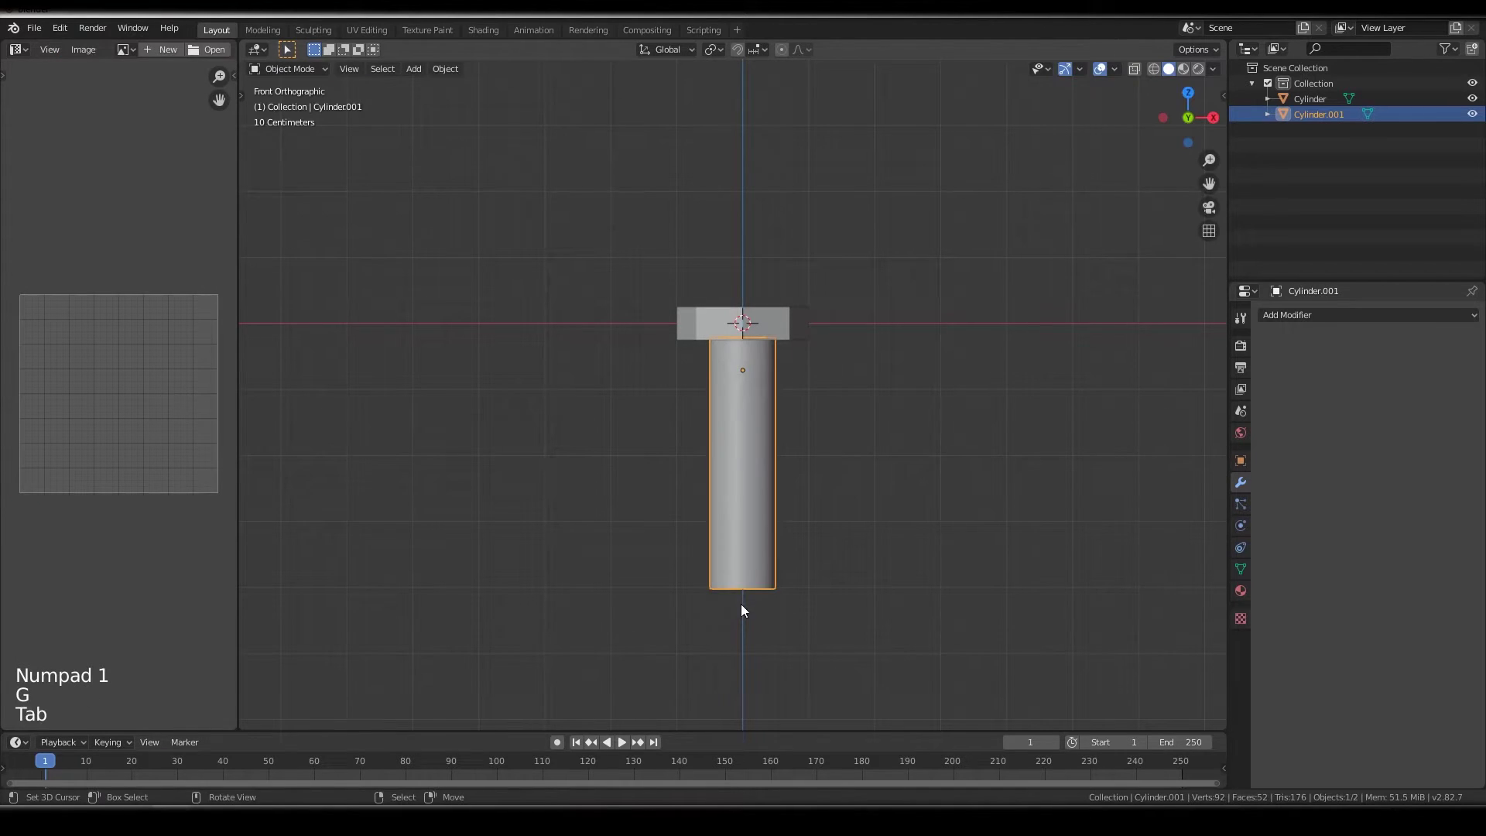
pyautogui.scroll(2, 741, 604)
pyautogui.keyDown('shift'); pyautogui.moveTo(741, 603); pyautogui.dragTo(732, 547, button='middle'); pyautogui.keyUp('shift')
# - Add an edge loop on the shaft and slide it lower down
pyautogui.press('Tab')
pyautogui.hotkey('ctrl', 'r')
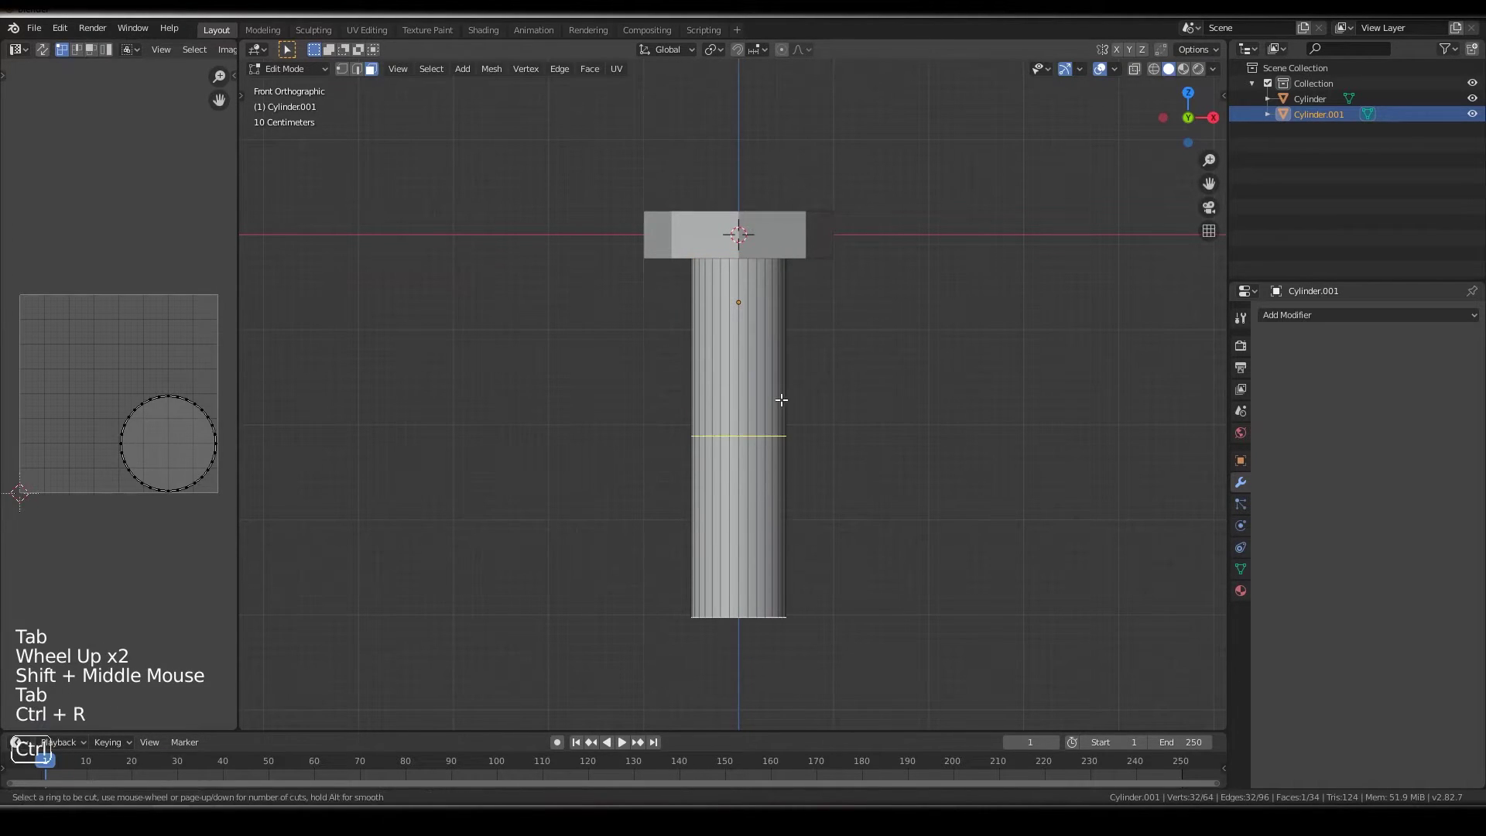
pyautogui.click(781, 398)
pyautogui.rightClick(781, 398)
pyautogui.press('g')
pyautogui.click(932, 449)
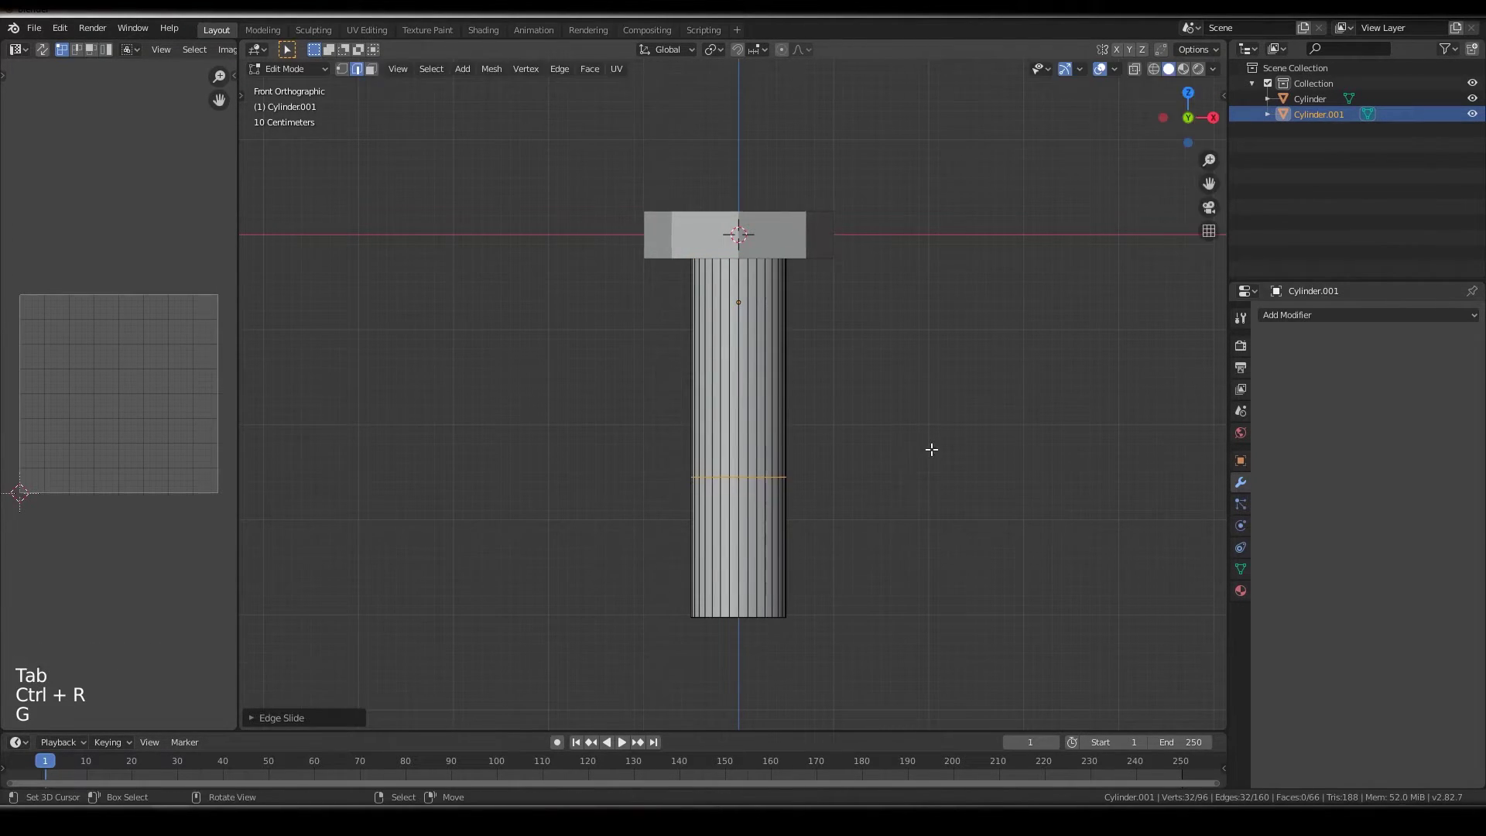
# - Add 14 evenly spaced loop cuts on the lower shaft
pyautogui.hotkey('ctrl', 'r')
pyautogui.scroll(1, 765, 549)
pyautogui.scroll(9, 765, 550)
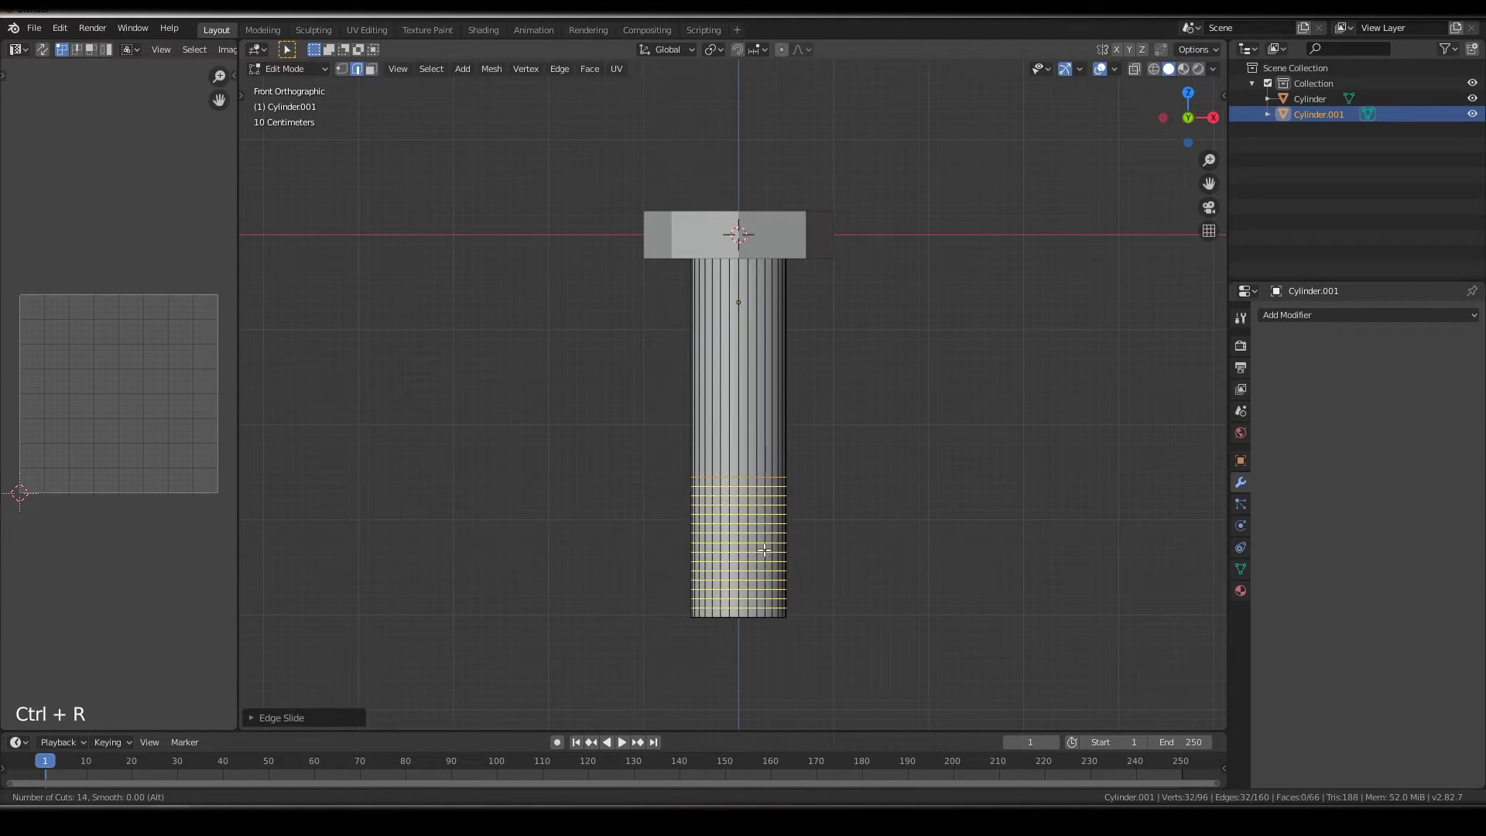
pyautogui.click(764, 550)
pyautogui.rightClick(765, 550)
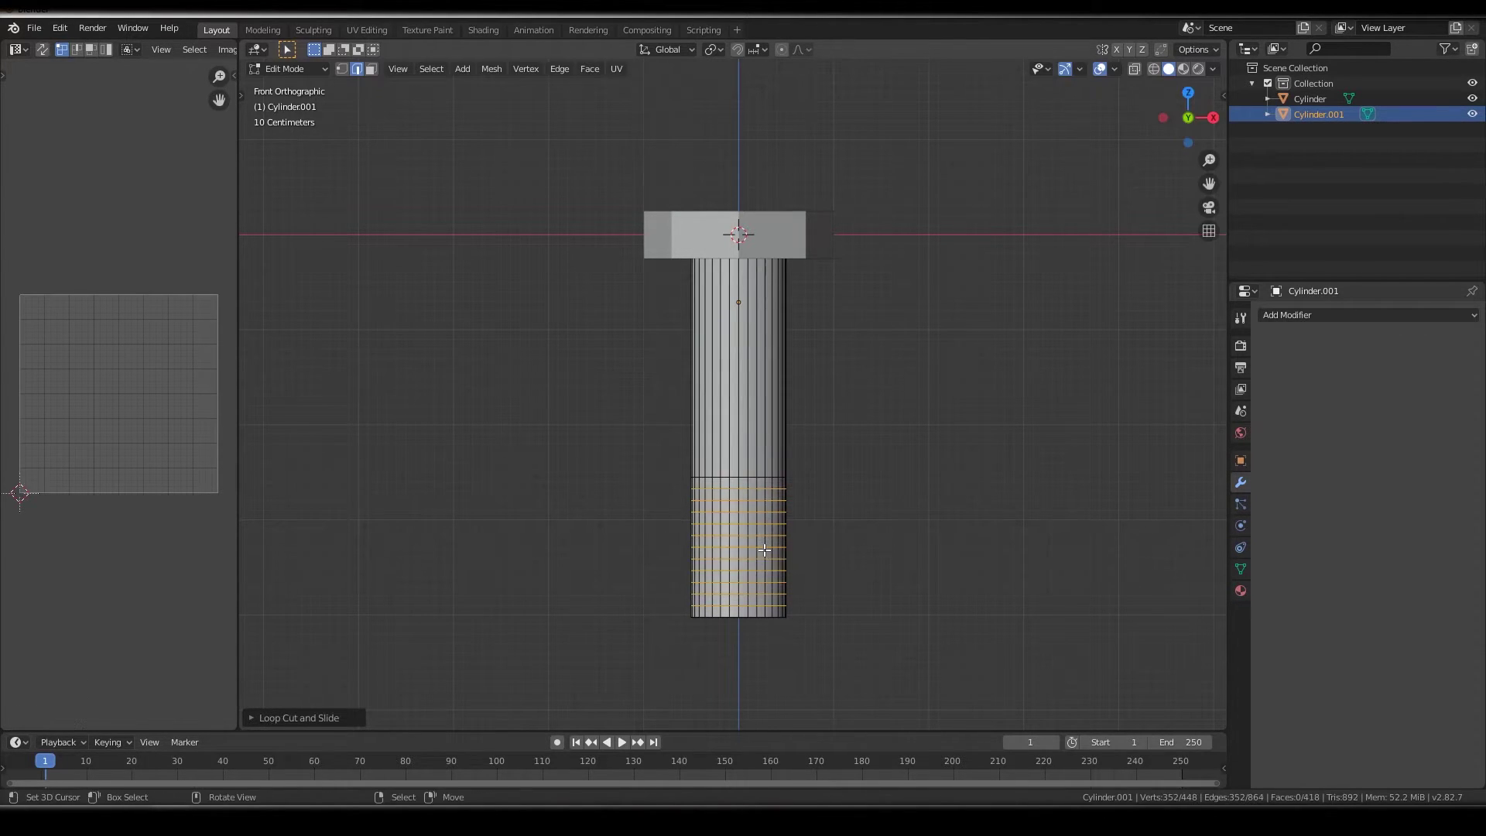
pyautogui.keyDown('shift'); pyautogui.moveTo(765, 550); pyautogui.dragTo(786, 456, button='middle'); pyautogui.keyUp('shift')
pyautogui.scroll(3, 958, 305)
# - Bevel the selected edge loops with 2 segments
pyautogui.hotkey('ctrl', 'b')
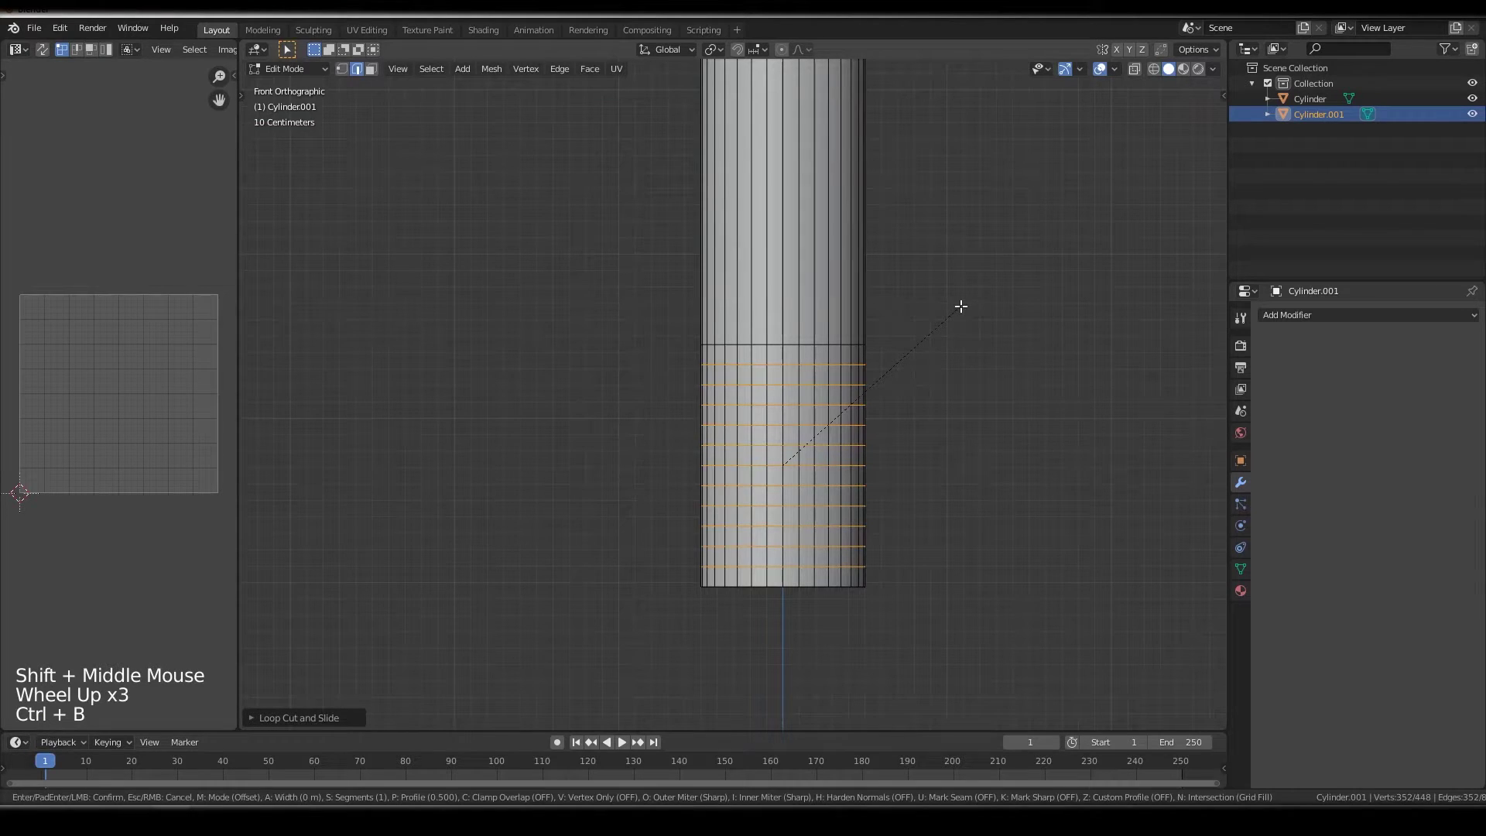
pyautogui.keyDown('shift'); pyautogui.scroll(1, 988, 299); pyautogui.keyUp('shift')
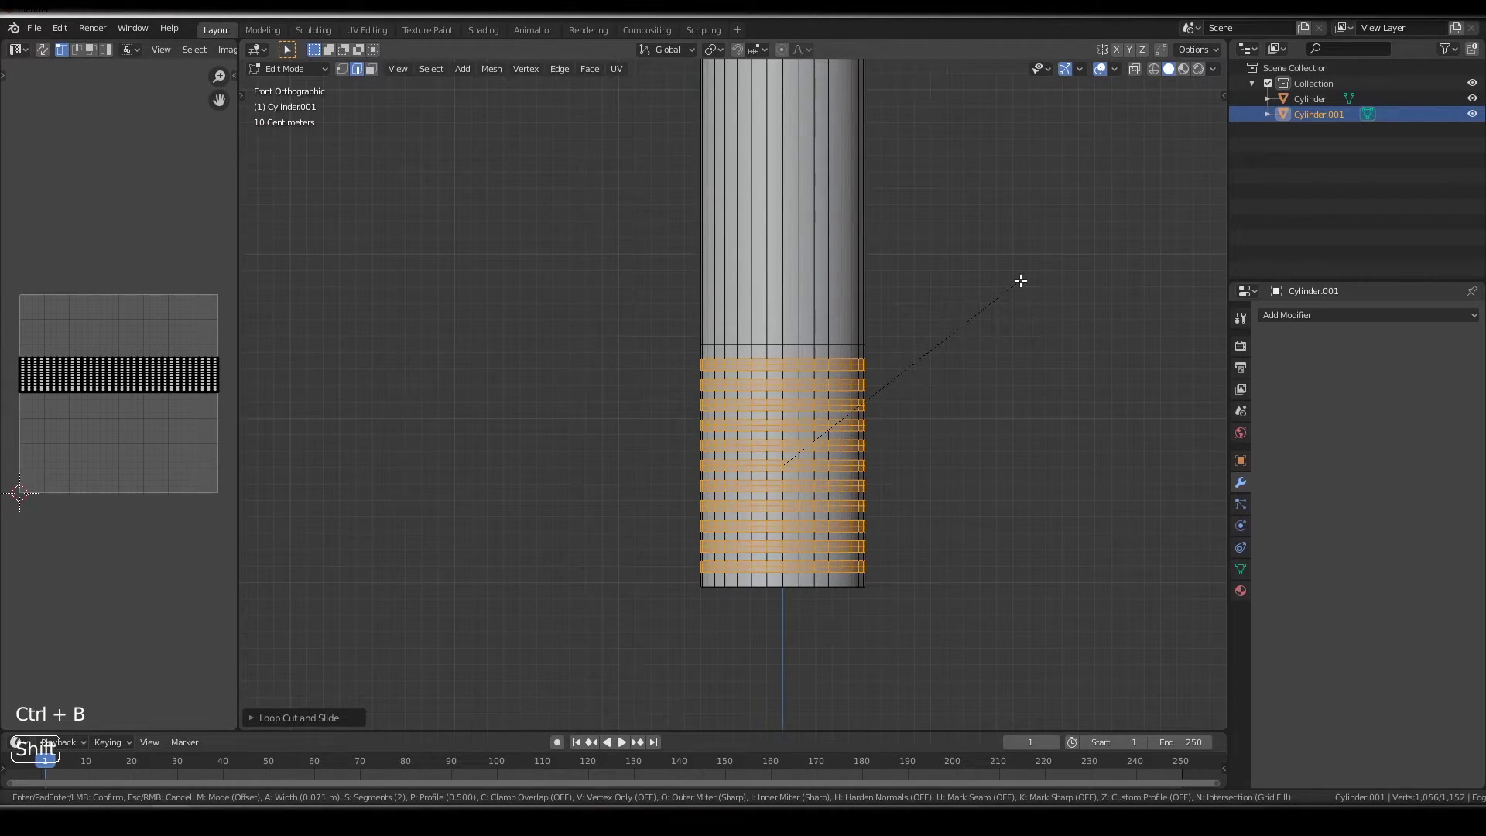
pyautogui.keyDown('shift'); pyautogui.scroll(1, 1021, 281); pyautogui.keyUp('shift')
# - Confirm the bevel, select alternate edge loops, and scale them outward with Z excluded
pyautogui.scroll(-1, 1021, 281)
pyautogui.click(1021, 281)
pyautogui.press('alt')
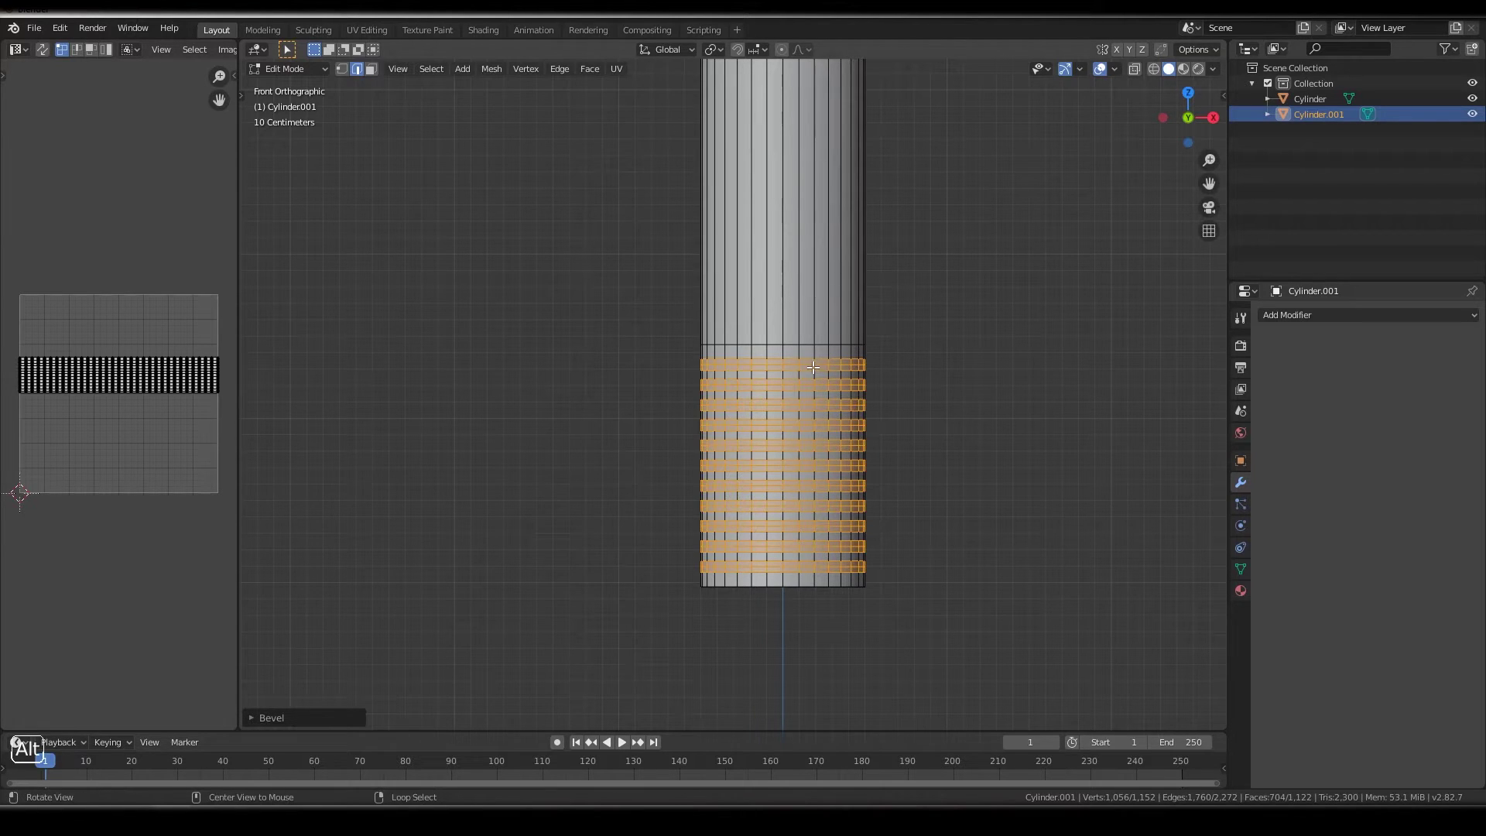
pyautogui.keyDown('alt'); pyautogui.rightClick(819, 361); pyautogui.keyUp('alt')
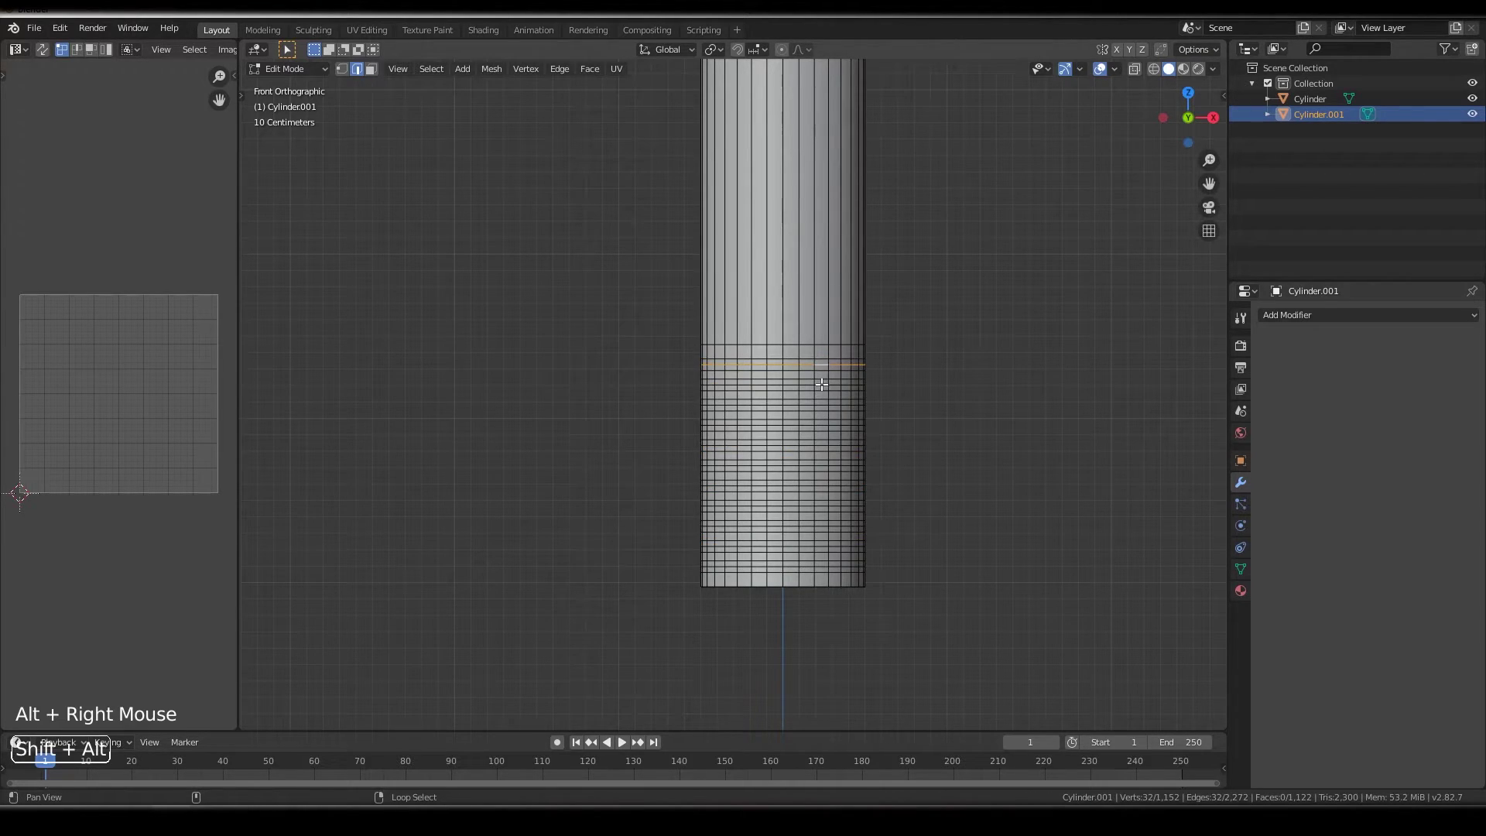
pyautogui.keyDown('alt'); pyautogui.keyDown('shift'); pyautogui.rightClick(821, 385); pyautogui.keyUp('shift'); pyautogui.keyUp('alt')
pyautogui.keyDown('alt'); pyautogui.keyDown('shift'); pyautogui.rightClick(822, 425); pyautogui.keyUp('shift'); pyautogui.keyUp('alt')
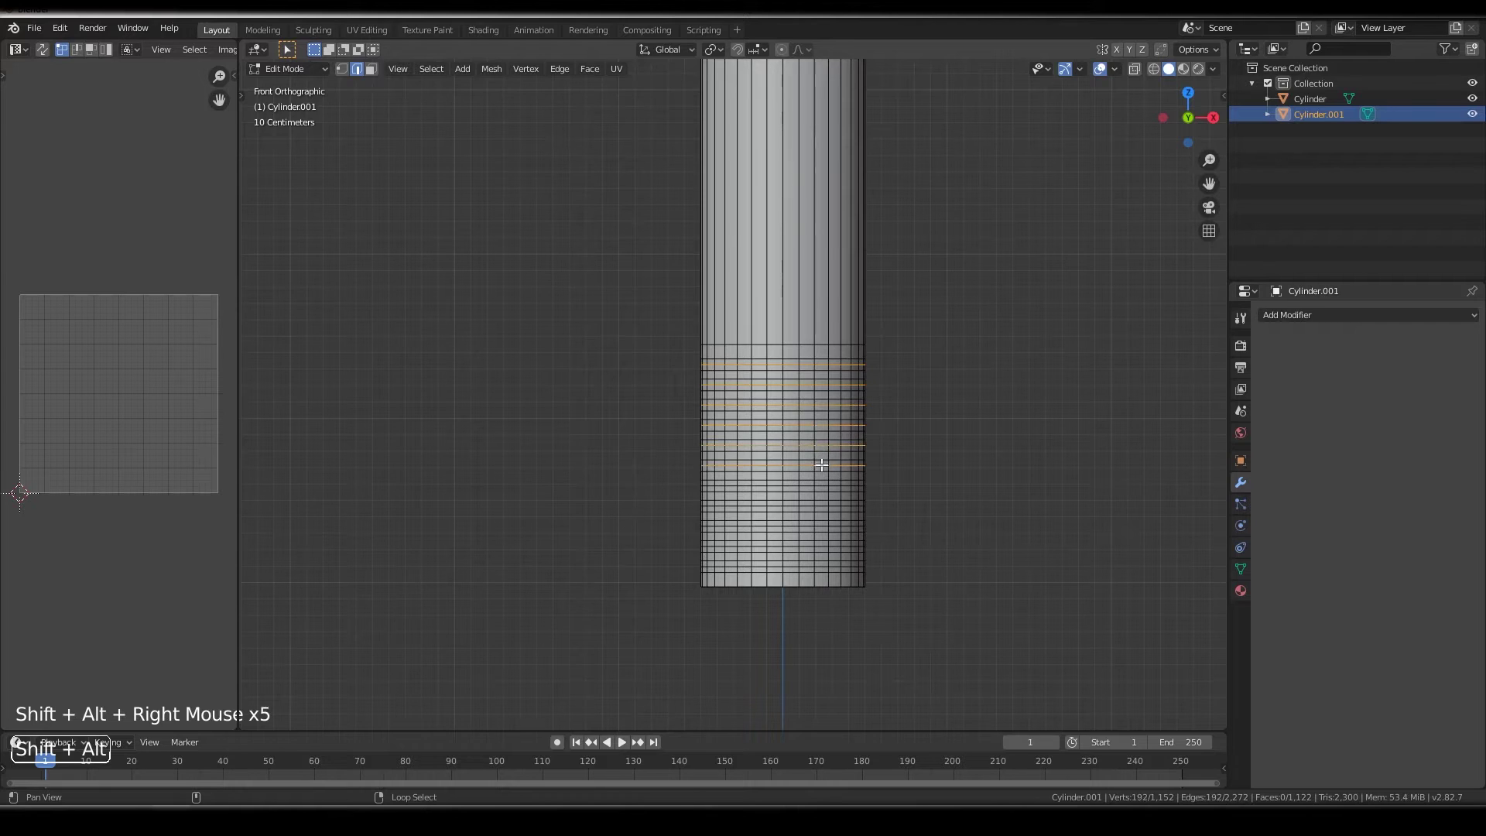
pyautogui.hotkey('ctrl', 'z')
pyautogui.keyDown('alt'); pyautogui.keyDown('shift'); pyautogui.rightClick(822, 485); pyautogui.keyUp('shift'); pyautogui.keyUp('alt')
pyautogui.keyDown('alt'); pyautogui.keyDown('shift'); pyautogui.rightClick(822, 505); pyautogui.keyUp('shift'); pyautogui.keyUp('alt')
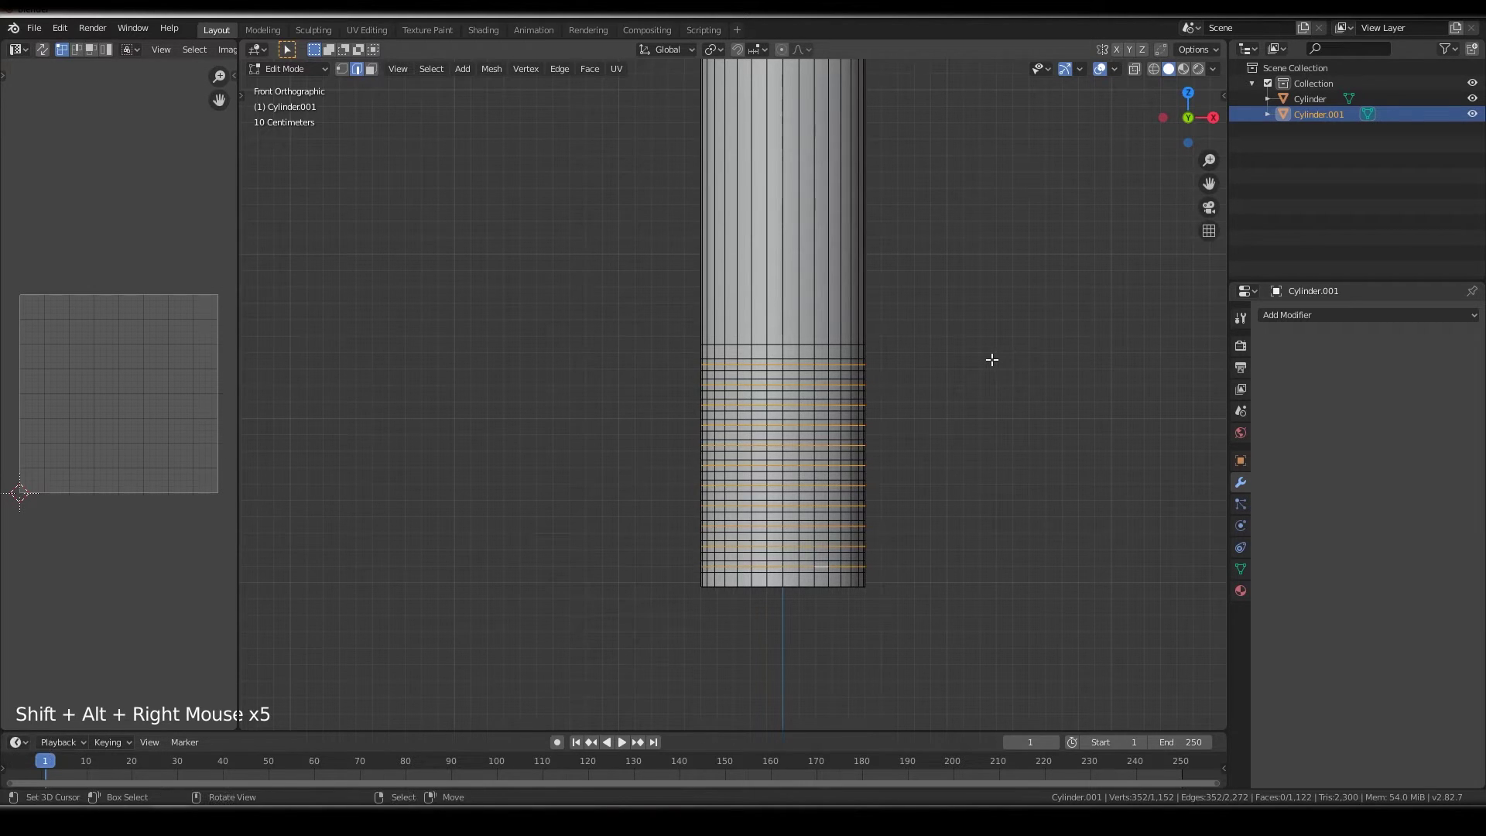
pyautogui.press('s')
pyautogui.hotkey('shift', 'z')
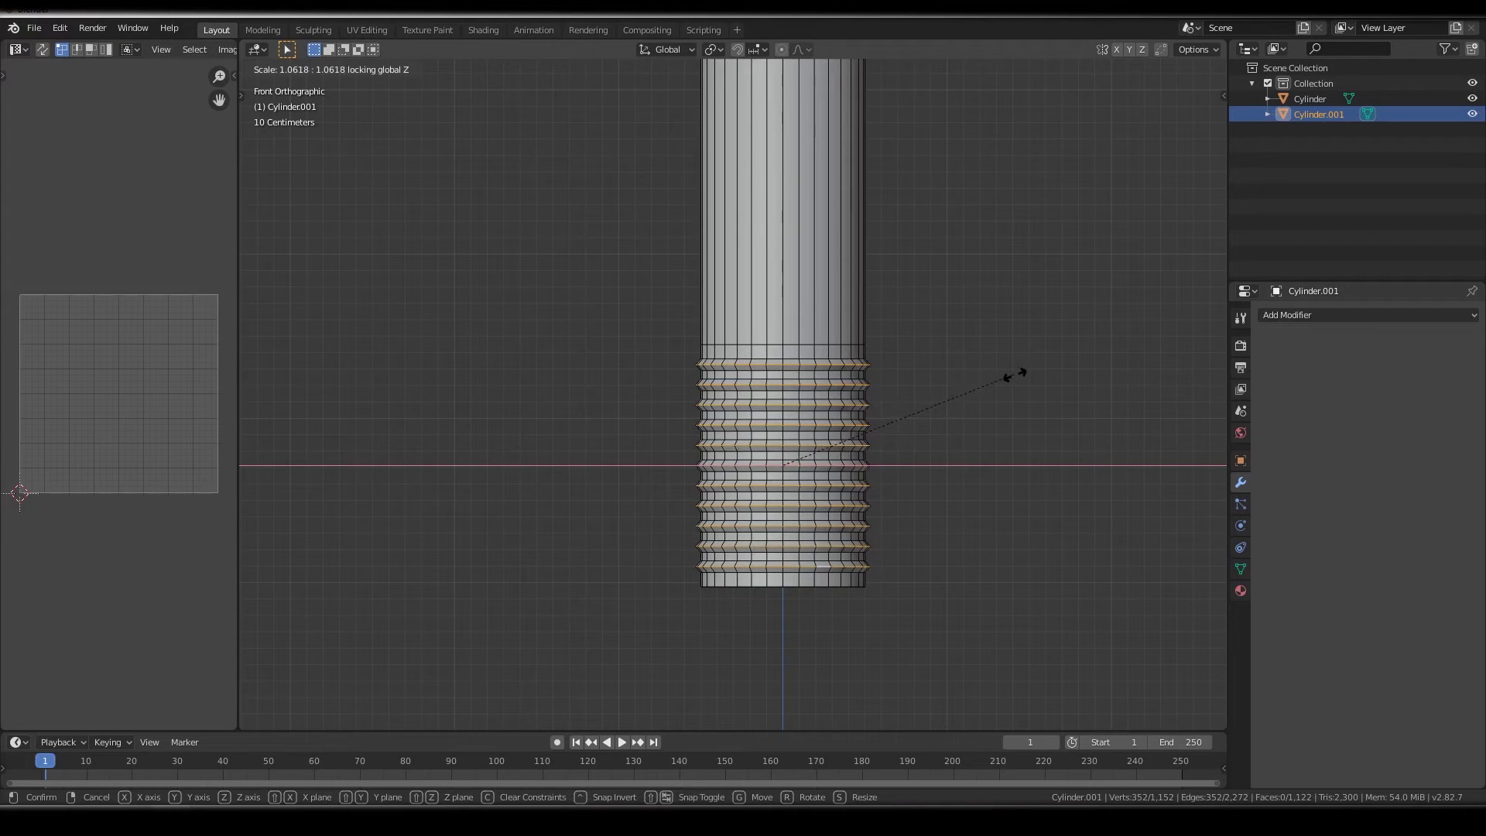
# - Confirm the thread ridges at scale 1.0618 and frame the whole bolt in Object Mode
pyautogui.click(1023, 380)
pyautogui.press('Tab')
pyautogui.press('4')
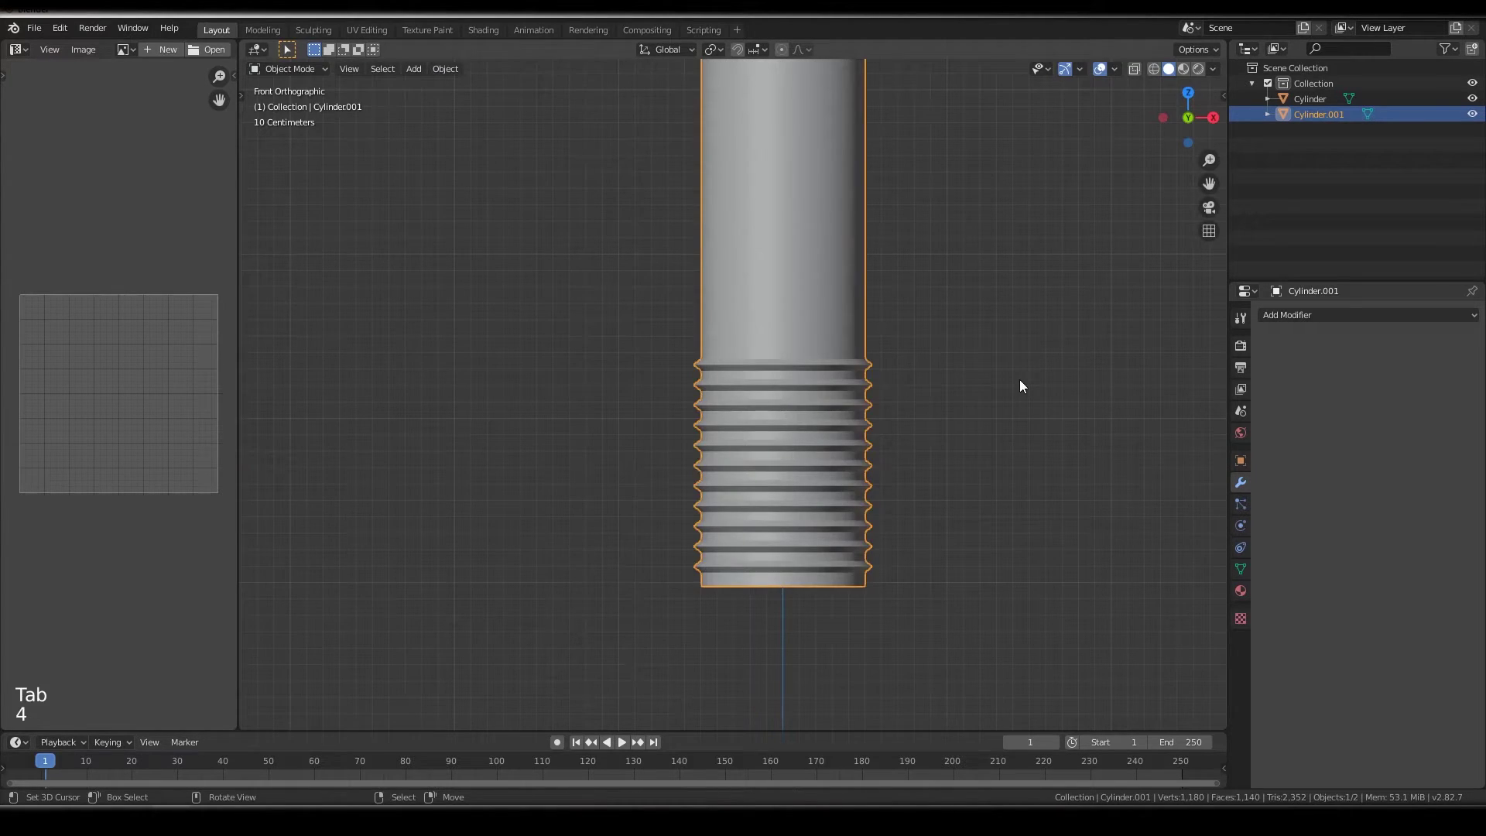
pyautogui.scroll(-7, 860, 352)
pyautogui.scroll(2, 871, 441)
pyautogui.moveTo(861, 352)
pyautogui.keyDown('shift'); pyautogui.mouseDown(button='middle')
pyautogui.moveTo(870, 437)
pyautogui.moveTo(847, 352)
pyautogui.mouseUp(button='middle'); pyautogui.keyUp('shift')
pyautogui.scroll(2, 873, 437)
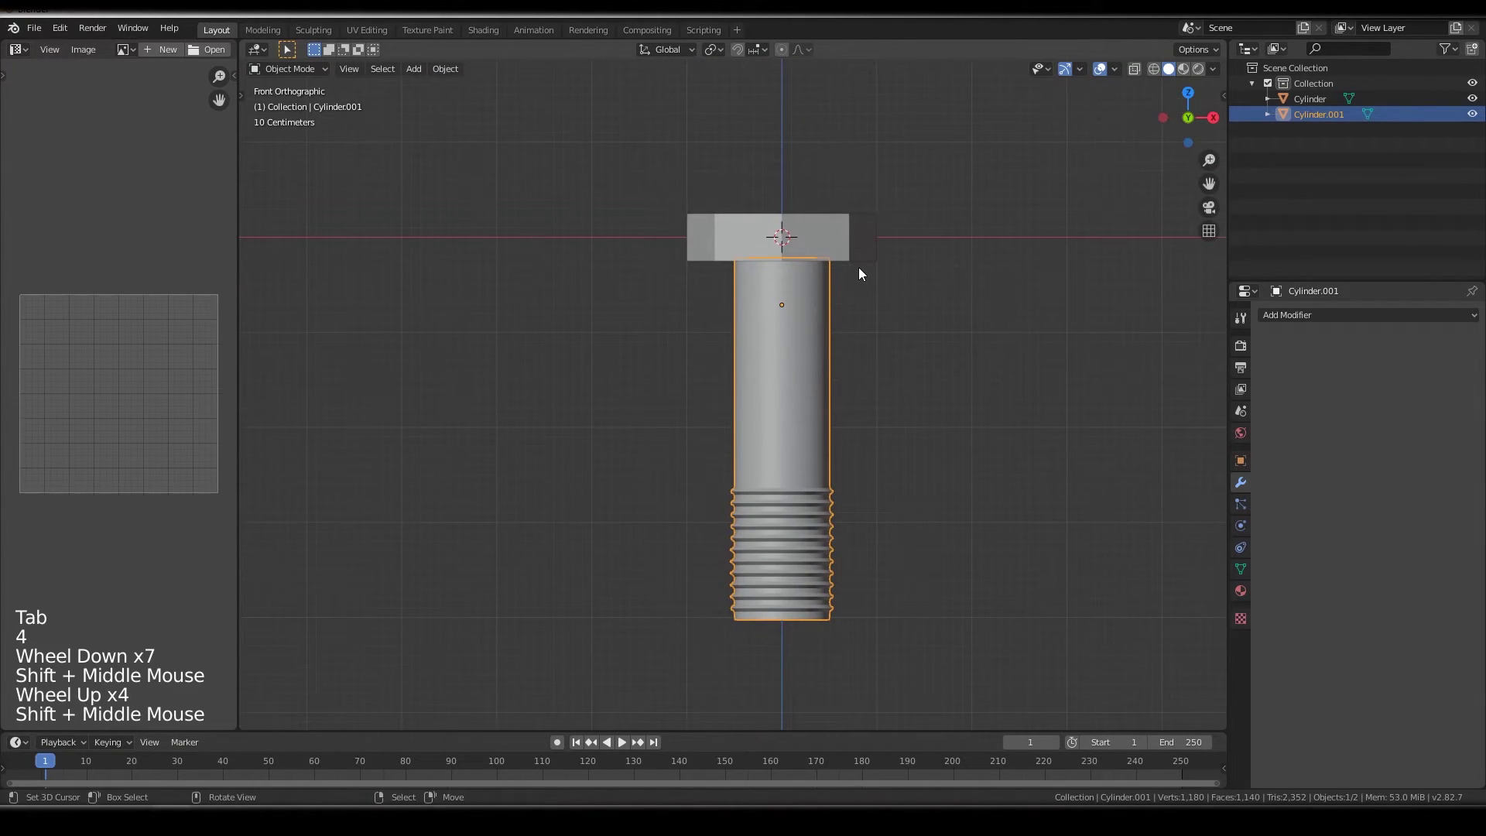
# - In wireframe, move the shaft's top face down to shorten the shaft
pyautogui.press('Tab')
pyautogui.press('6')
pyautogui.hotkey('alt', 'a')
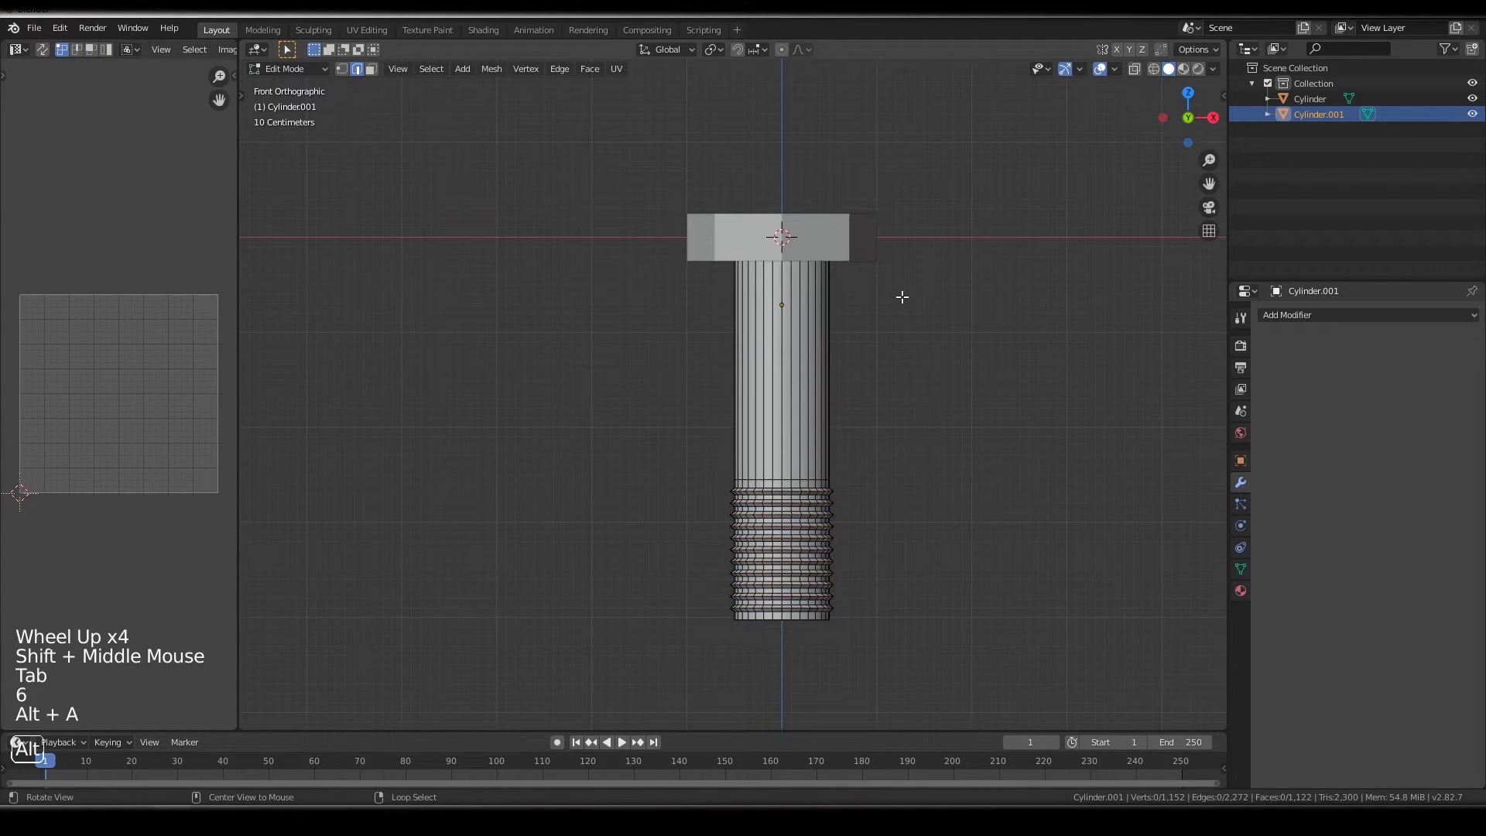
pyautogui.press('3')
pyautogui.press('z')
pyautogui.click(782, 255)
pyautogui.press('g')
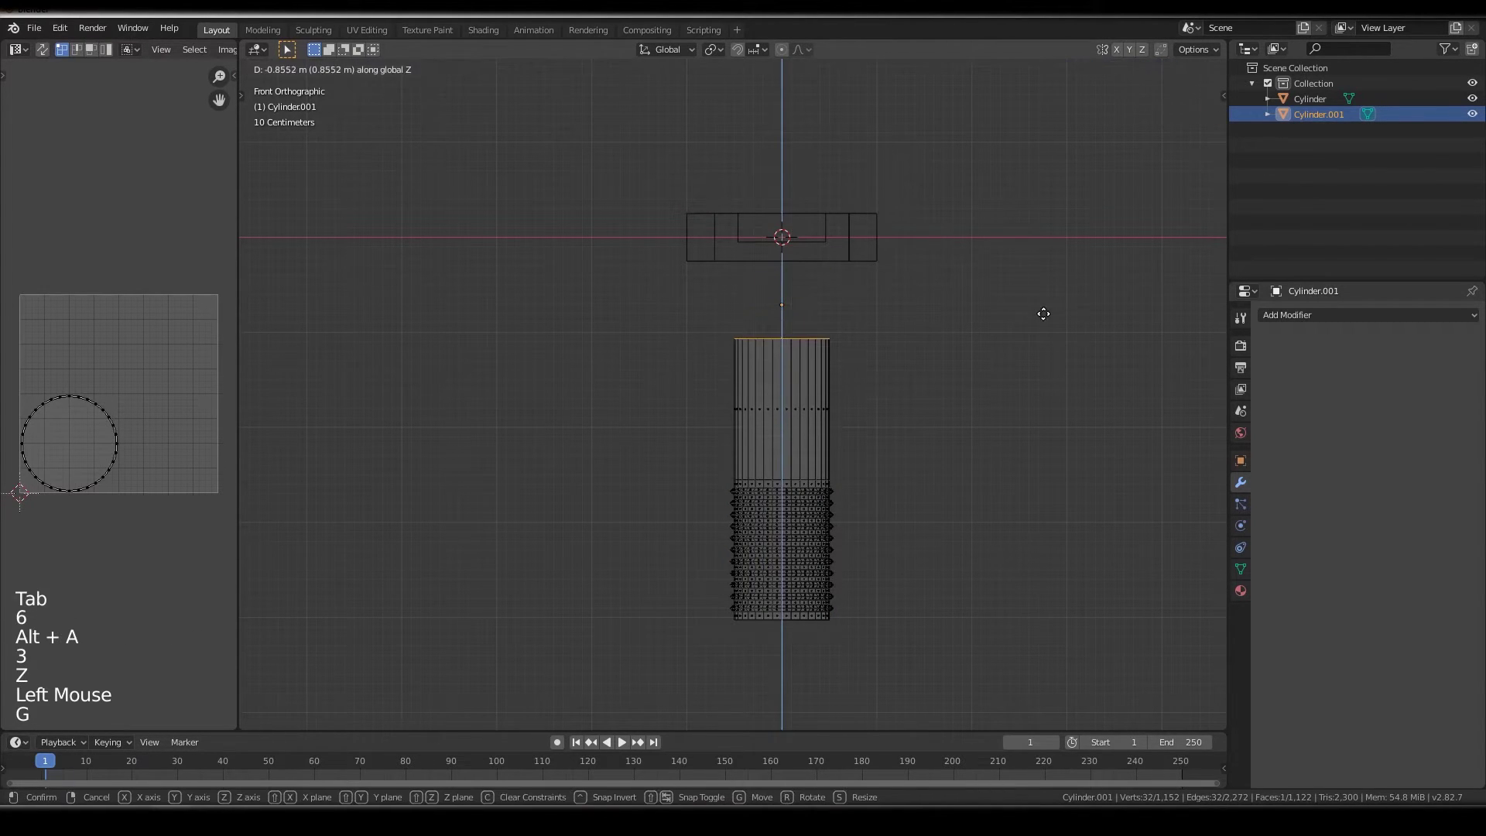
pyautogui.click(1045, 323)
# - Raise the shaft along Z to meet the hex head and return to solid display
pyautogui.press('Tab')
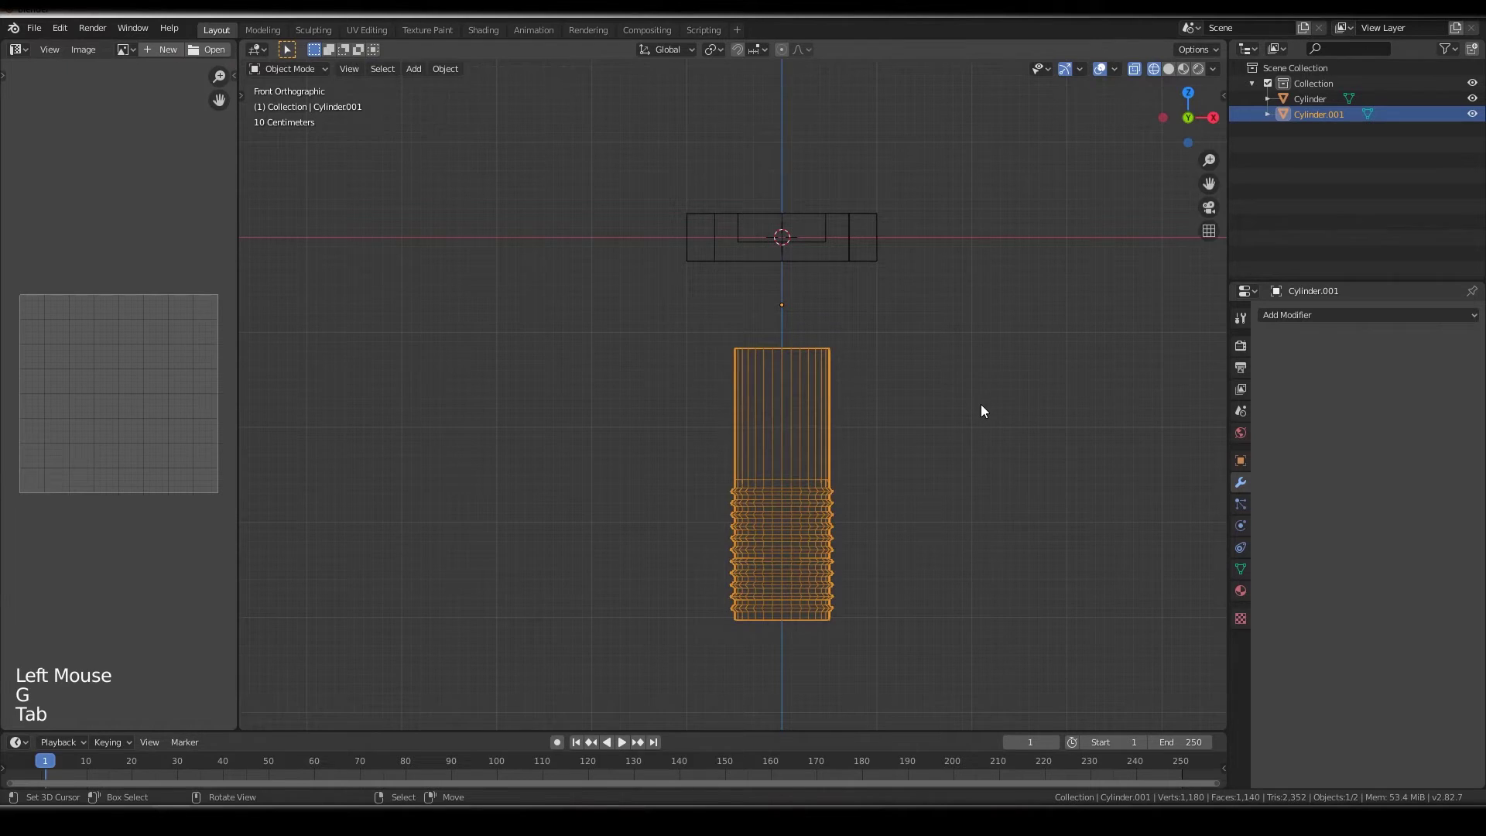
pyautogui.press('g')
pyautogui.click(958, 316)
pyautogui.press('z')
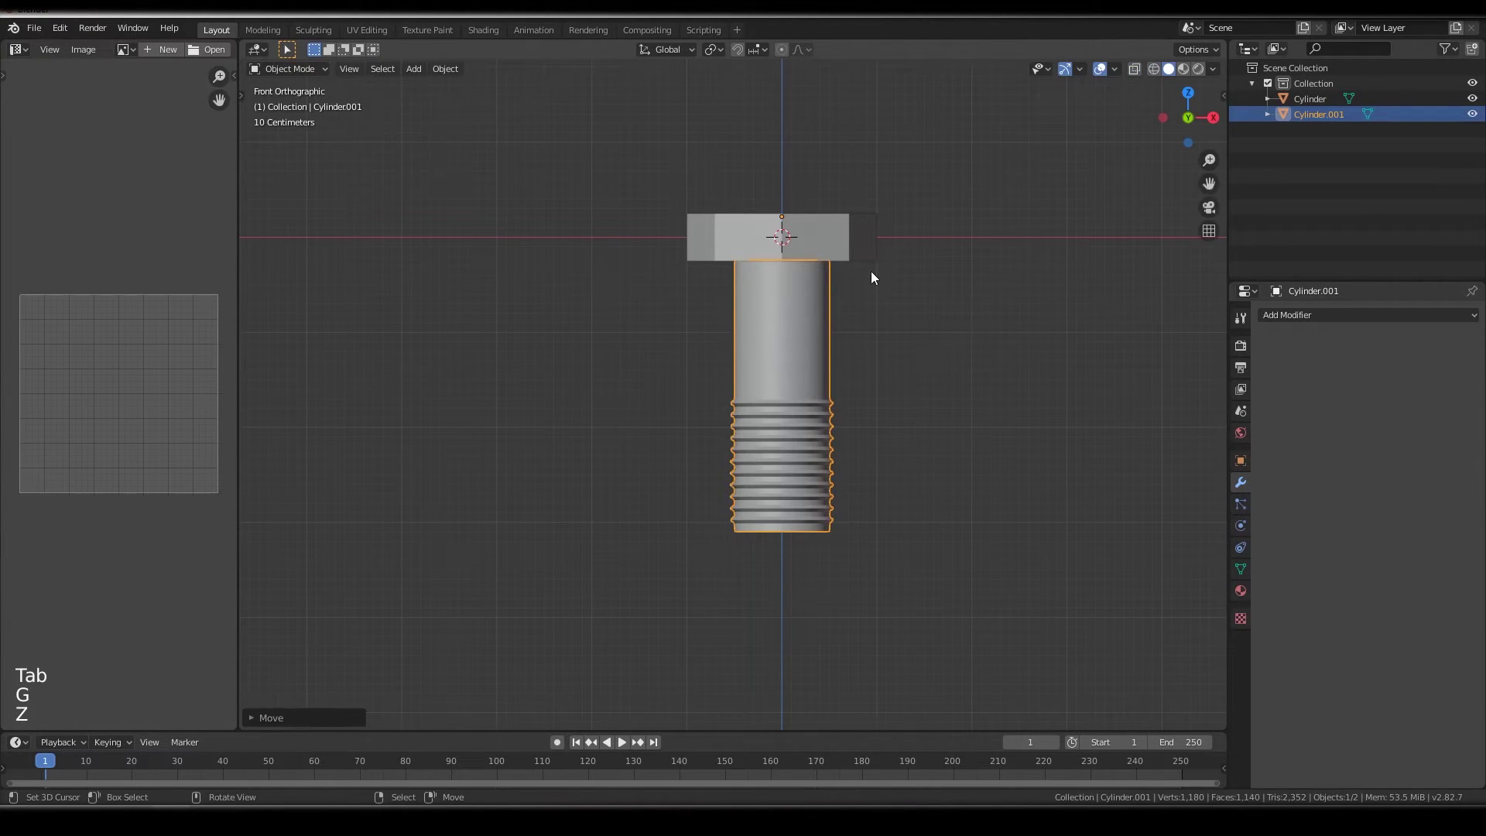
pyautogui.moveTo(871, 271)
pyautogui.keyDown('shift'); pyautogui.mouseDown(button='middle')
pyautogui.moveTo(882, 322)
pyautogui.moveTo(801, 447)
pyautogui.moveTo(1021, 305)
pyautogui.moveTo(858, 336)
pyautogui.mouseUp(button='middle'); pyautogui.keyUp('shift')
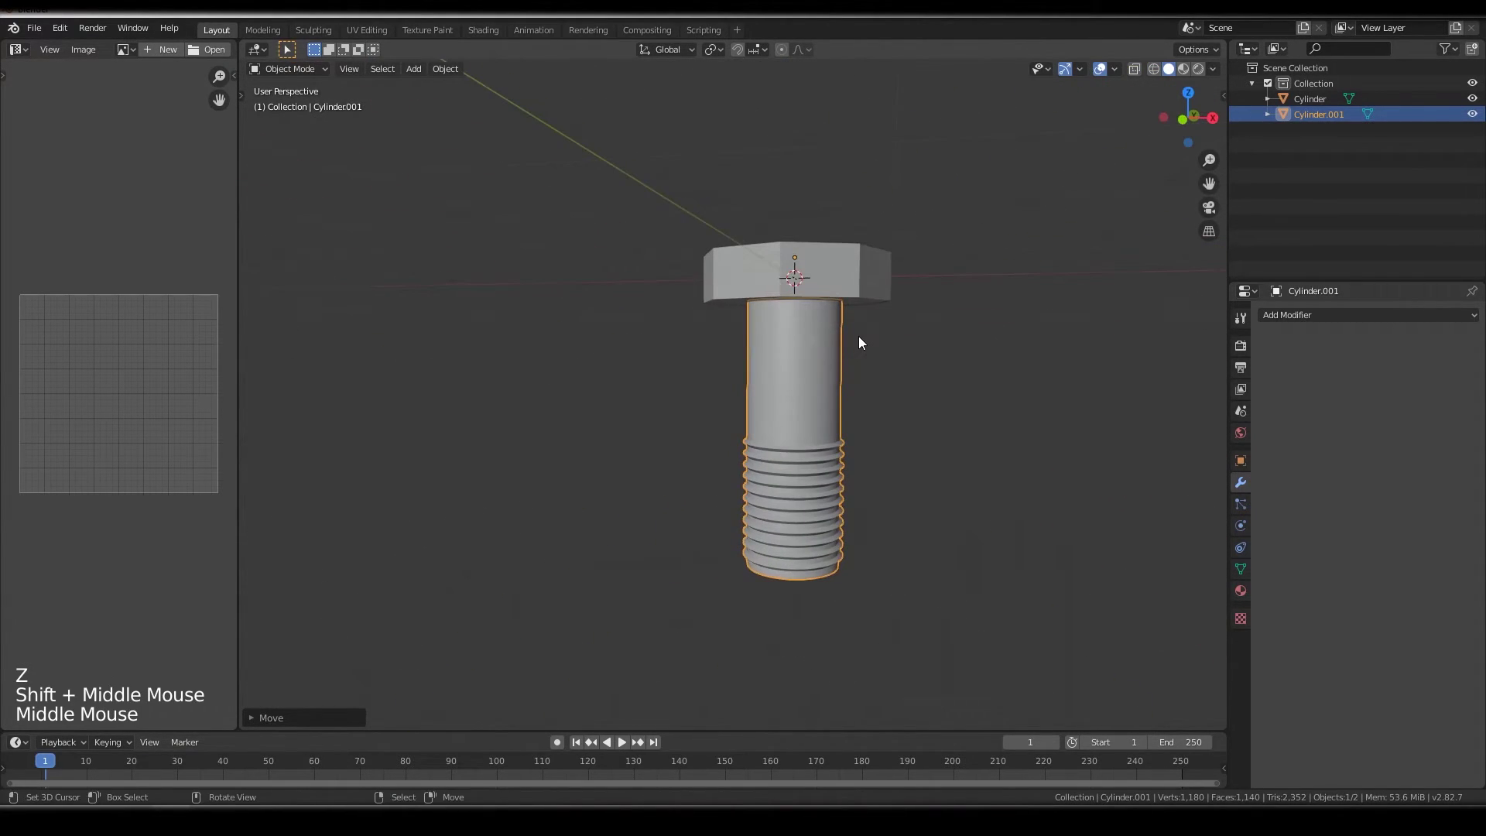
# - In front view, add a new cylinder with 8 vertices
pyautogui.press('KP_1')
pyautogui.hotkey('shift', 'a')
pyautogui.moveTo(786, 196)
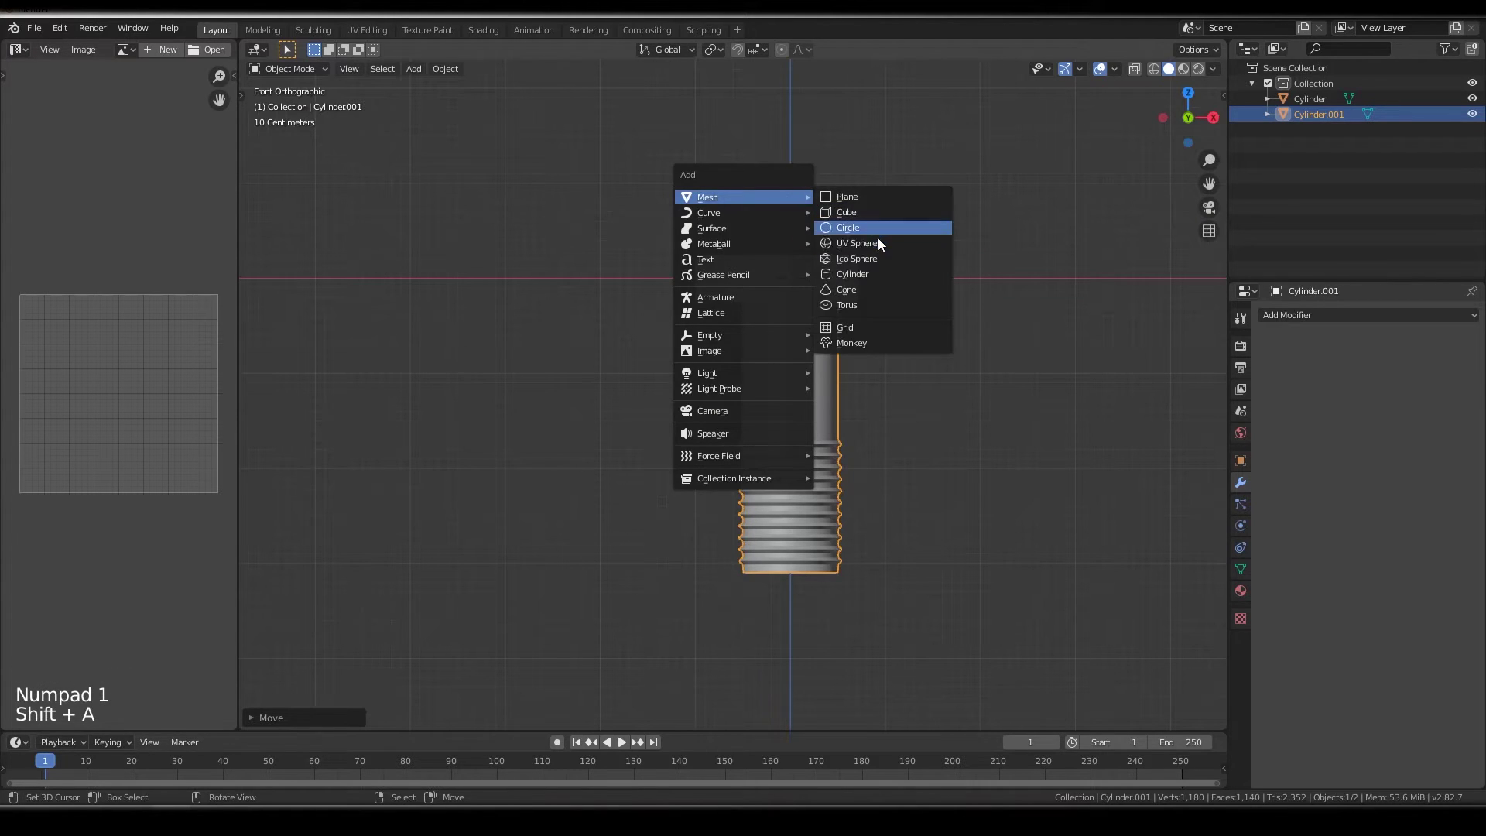
pyautogui.click(884, 290)
pyautogui.click(284, 717)
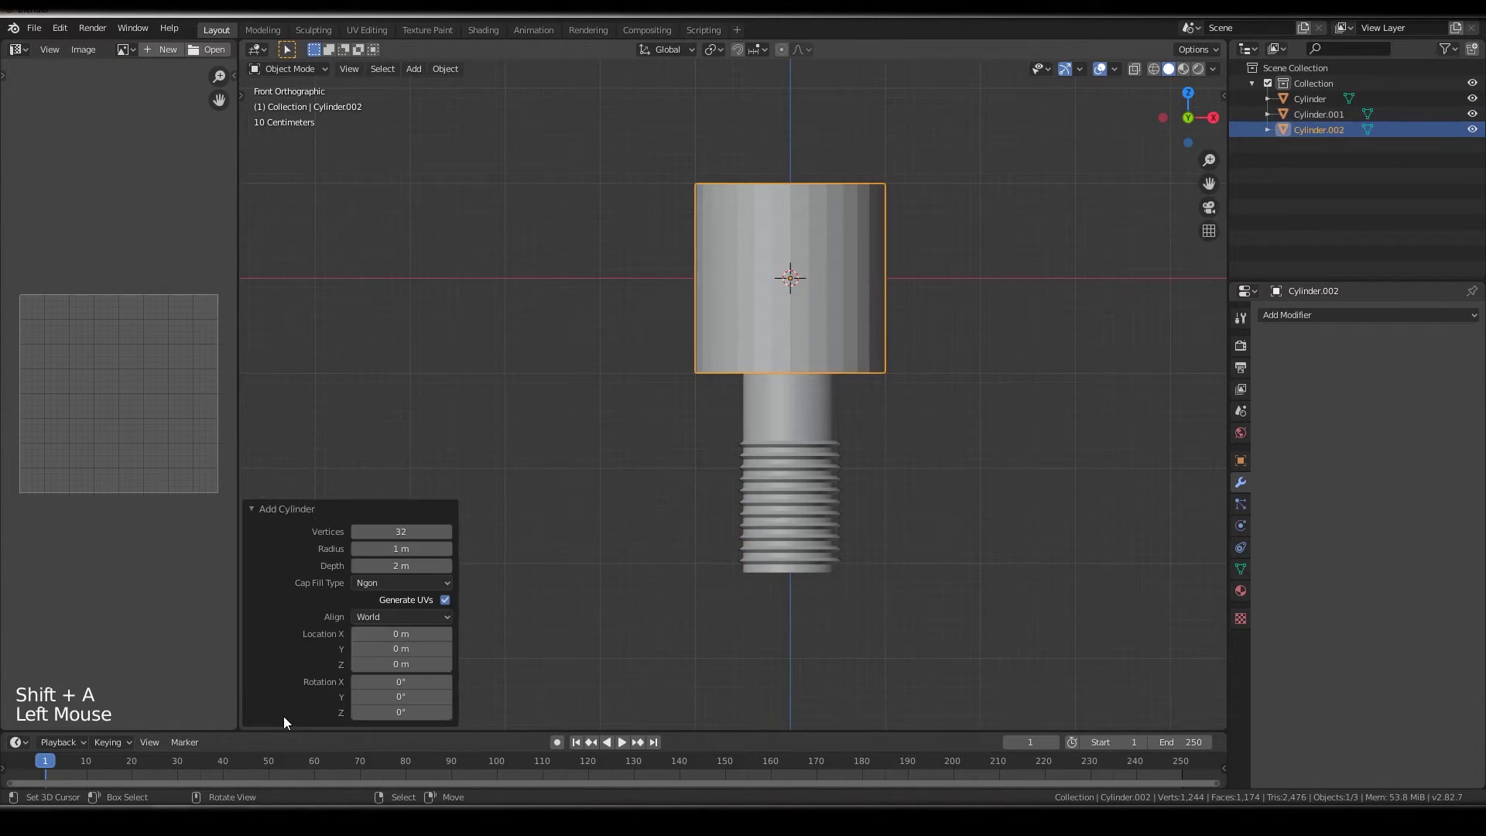
pyautogui.doubleClick(393, 532)
pyautogui.press('Return')
pyautogui.click(351, 507)
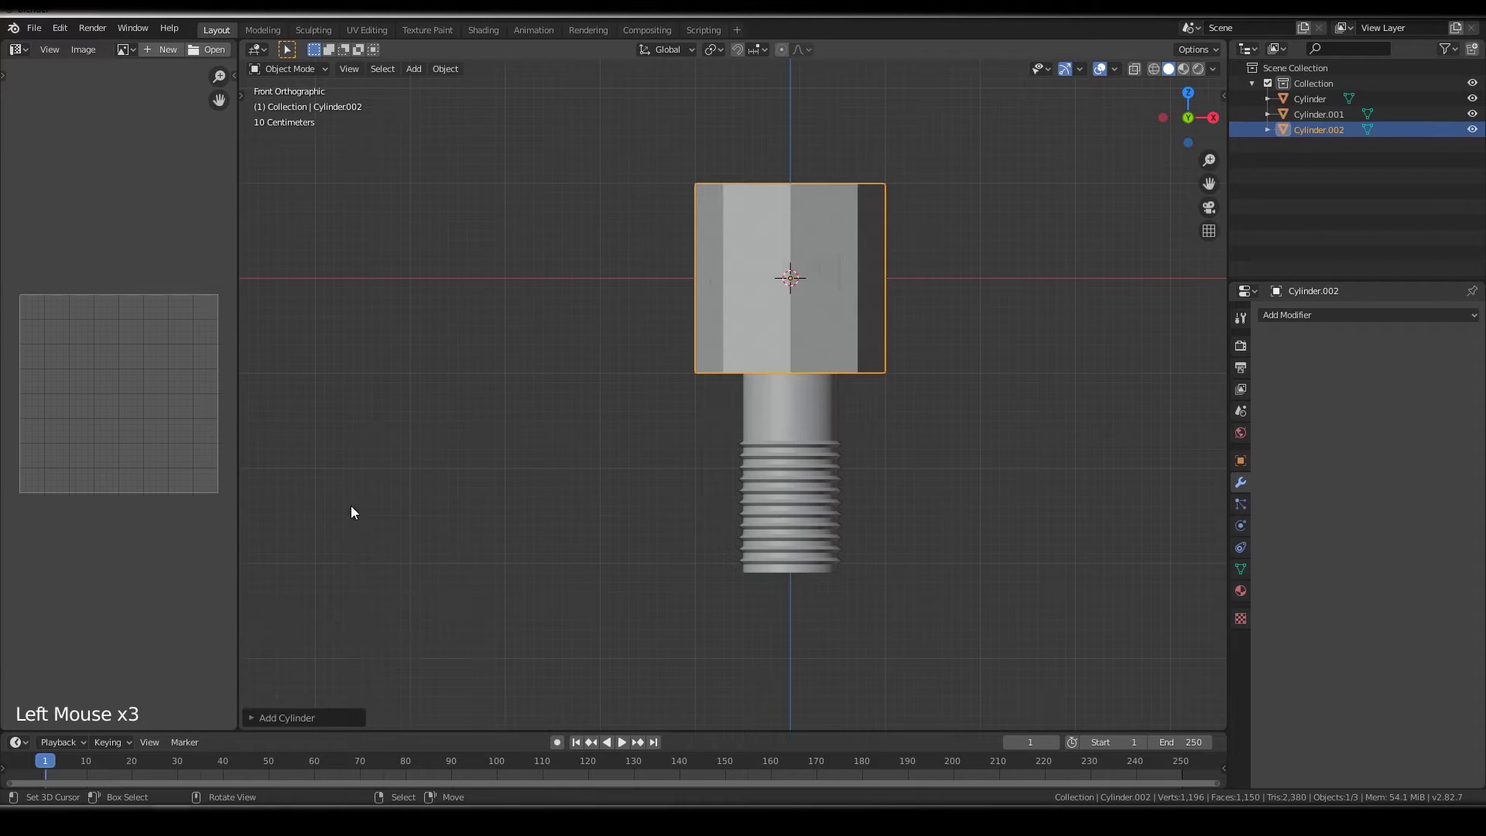
# - Scale the octagonal cylinder down, flatten it along Z, and lower it over the threaded end
pyautogui.press('s')
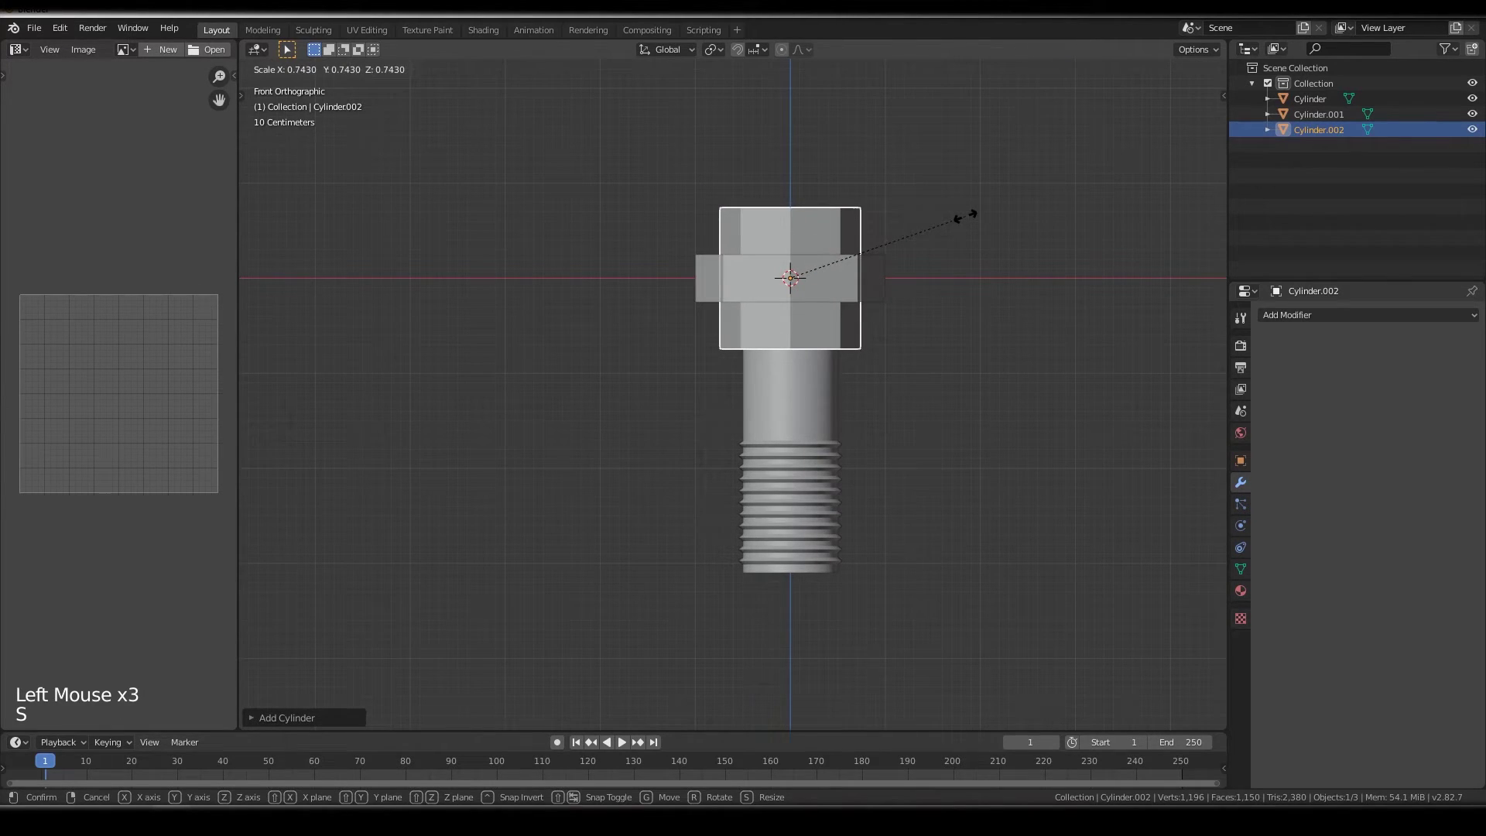
pyautogui.click(978, 229)
pyautogui.press('s')
pyautogui.press('z')
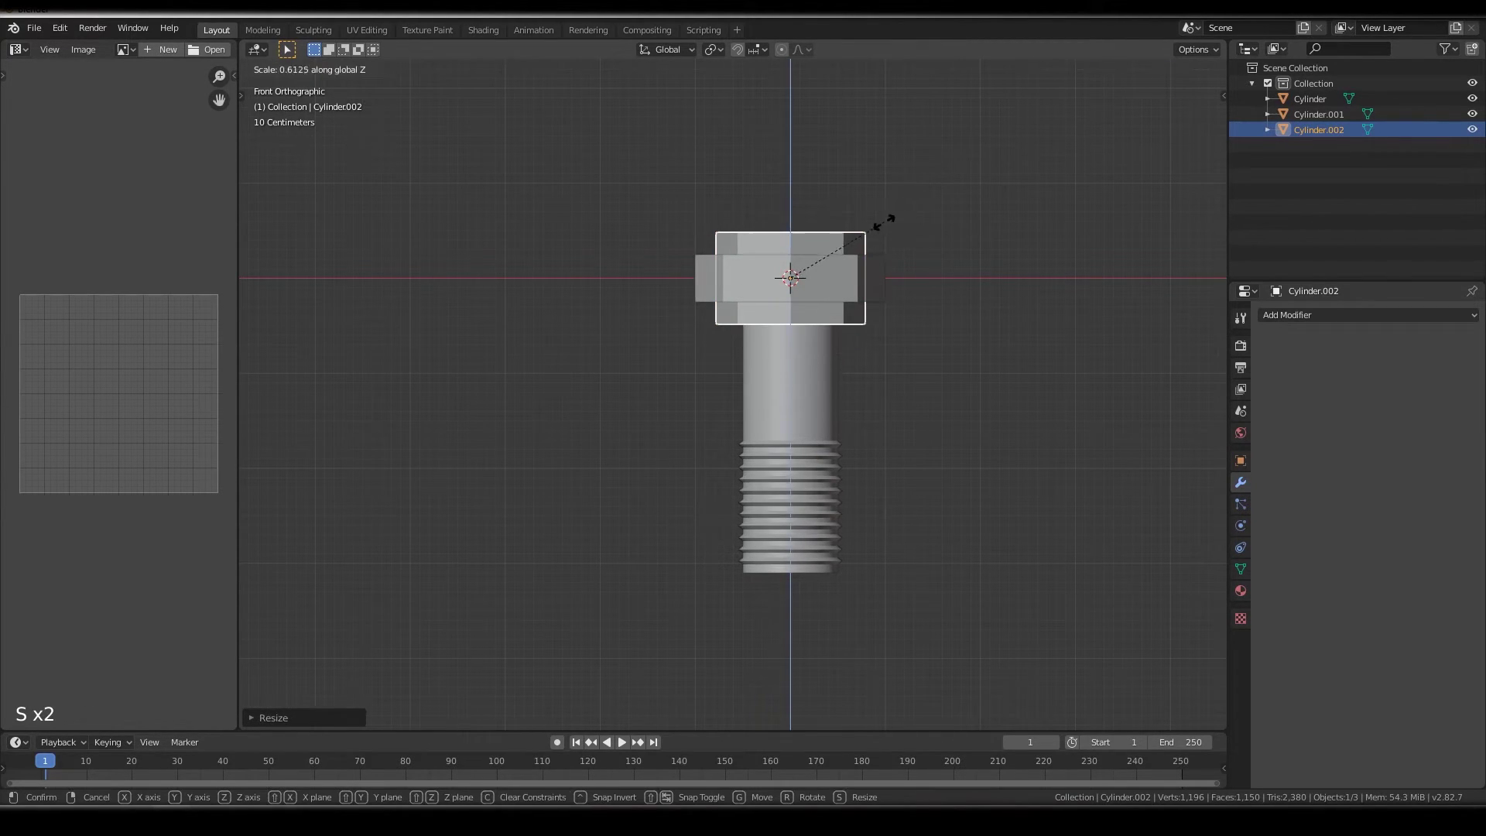
pyautogui.click(855, 246)
pyautogui.press('g')
pyautogui.press('z')
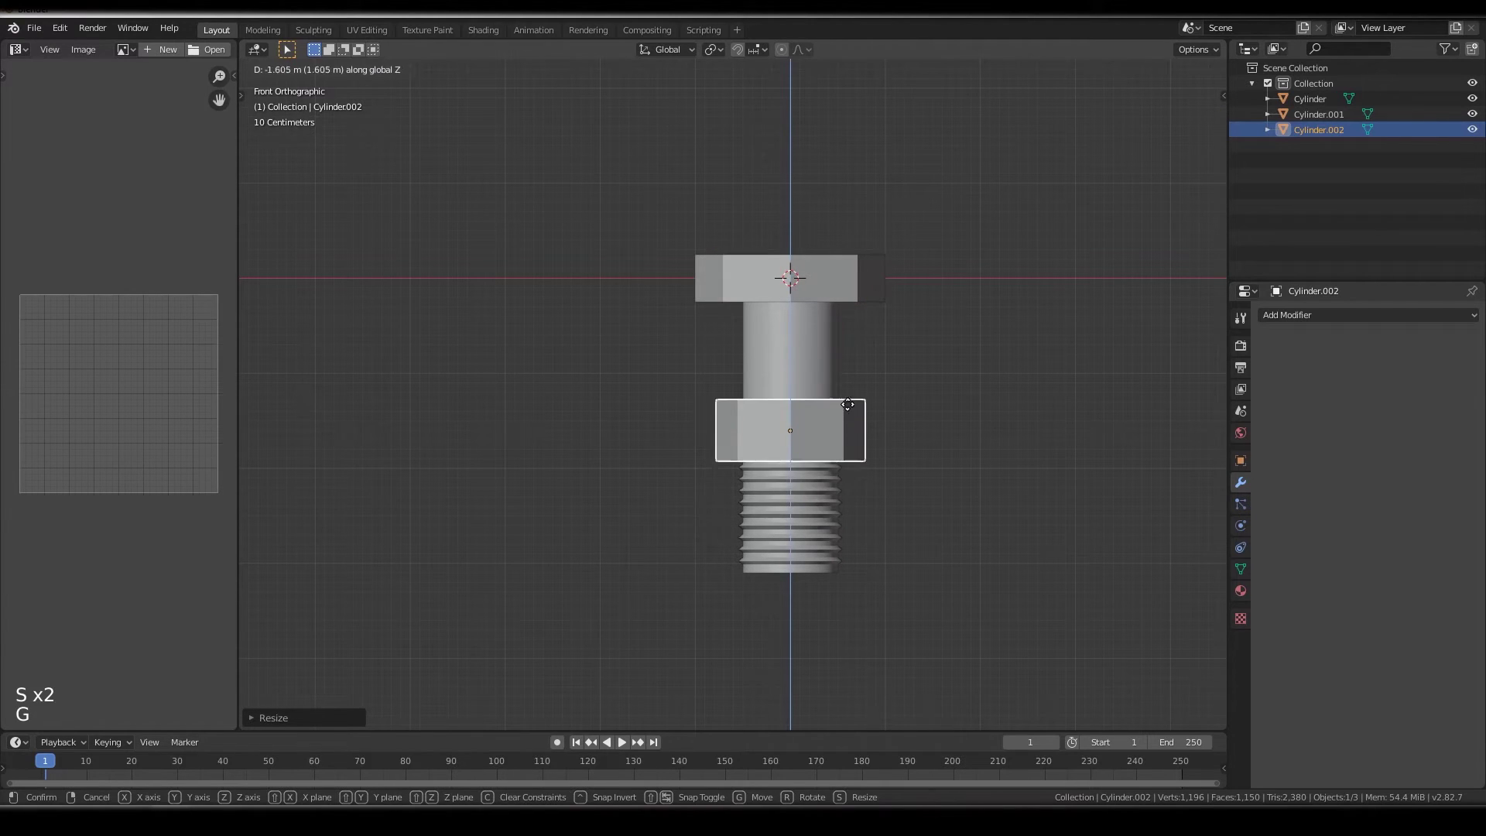
pyautogui.click(835, 495)
# - Adjust the nut's height, seat it at the thread's bottom, and widen it excluding Z
pyautogui.press('s')
pyautogui.press('z')
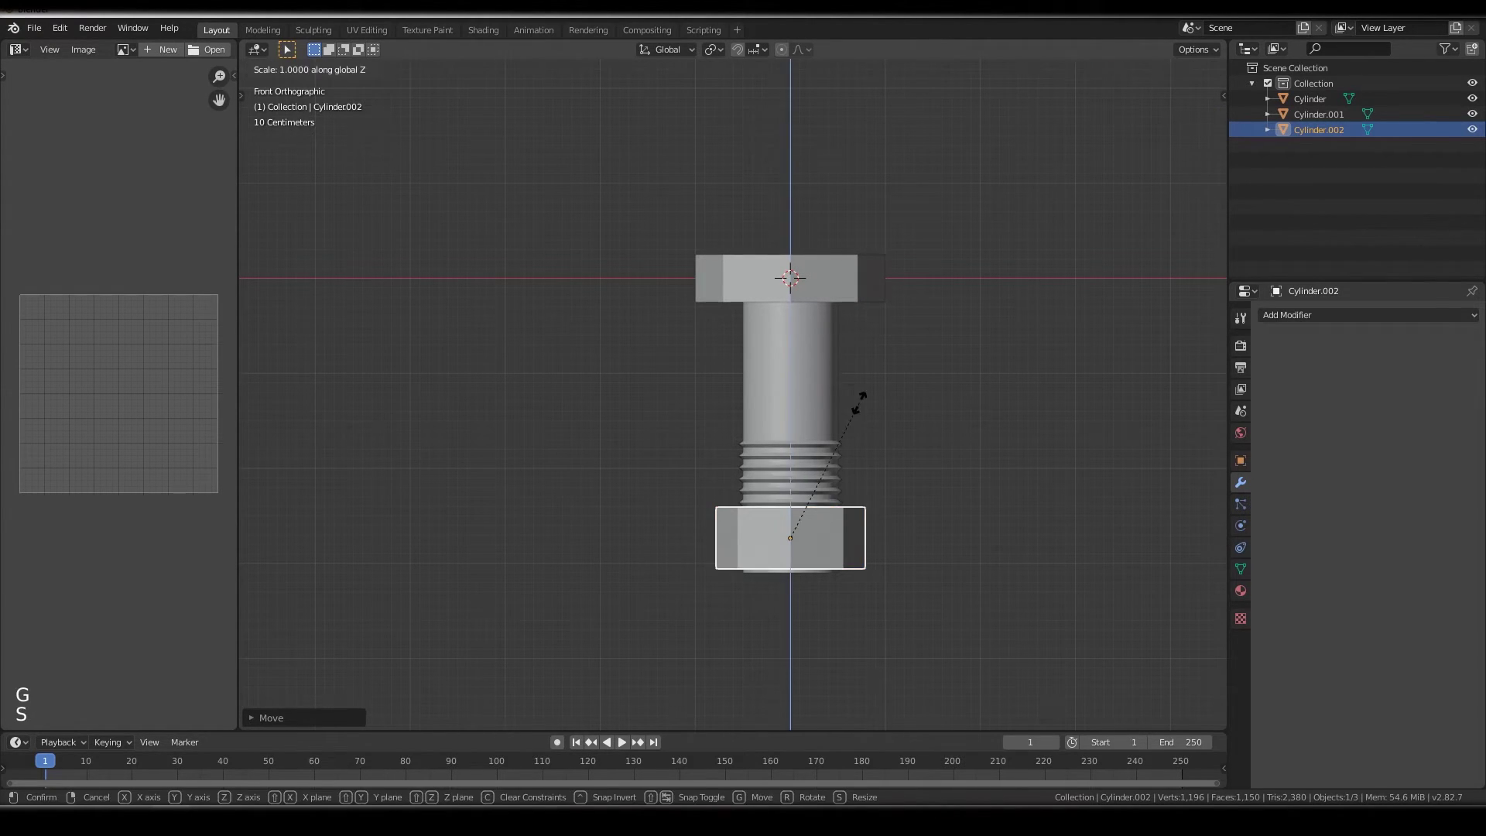
pyautogui.click(867, 379)
pyautogui.press('g')
pyautogui.press('z')
pyautogui.click(870, 343)
pyautogui.press('s')
pyautogui.hotkey('shift', 'z')
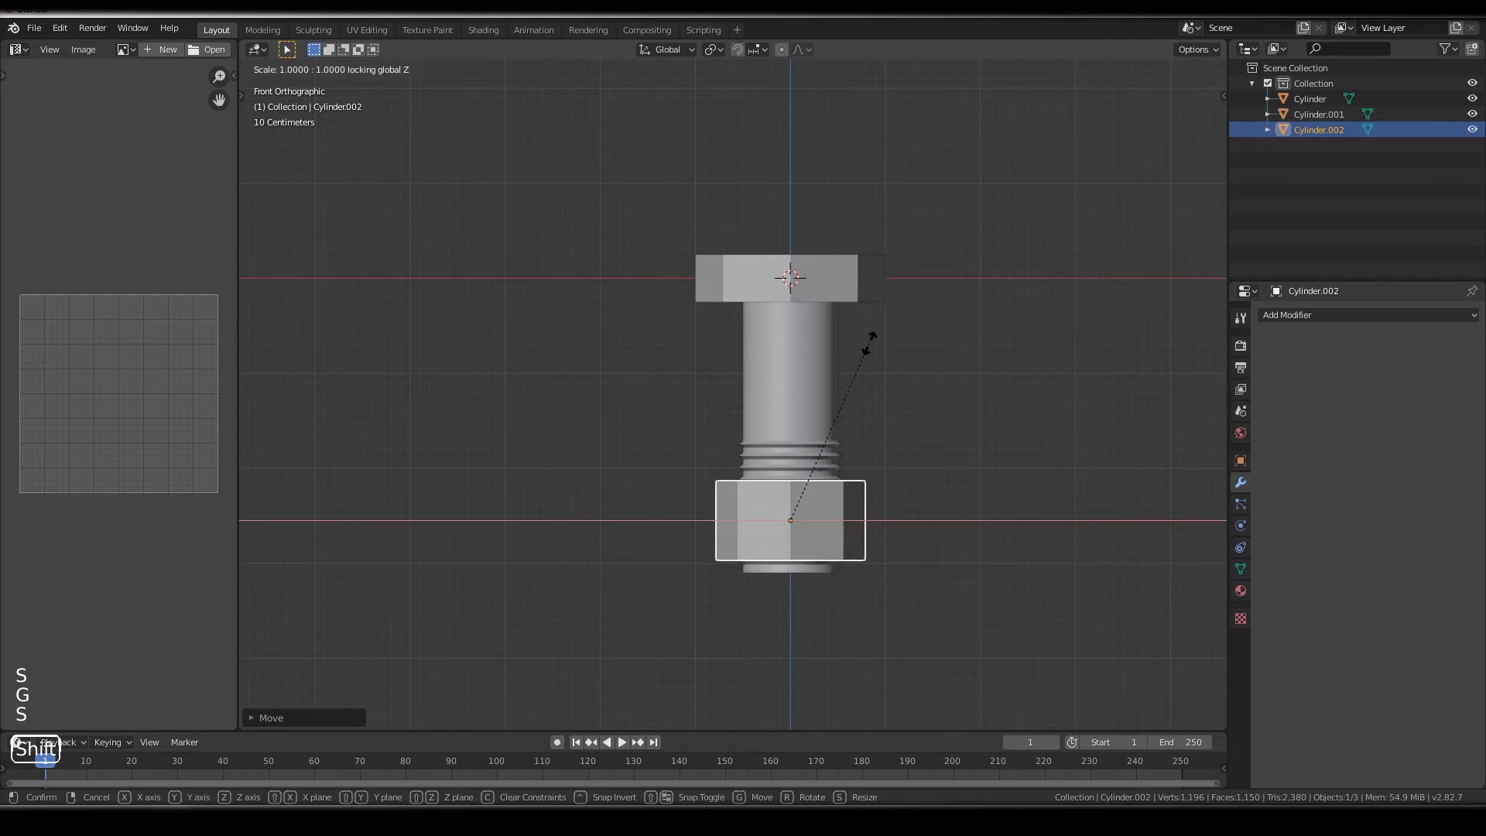
# - Apply a Boolean Difference to the widened nut using the bolt Cylinder.001 as cutter
pyautogui.click(889, 331)
pyautogui.moveTo(869, 315); pyautogui.dragTo(865, 358, button='middle')
pyautogui.click(1311, 316)
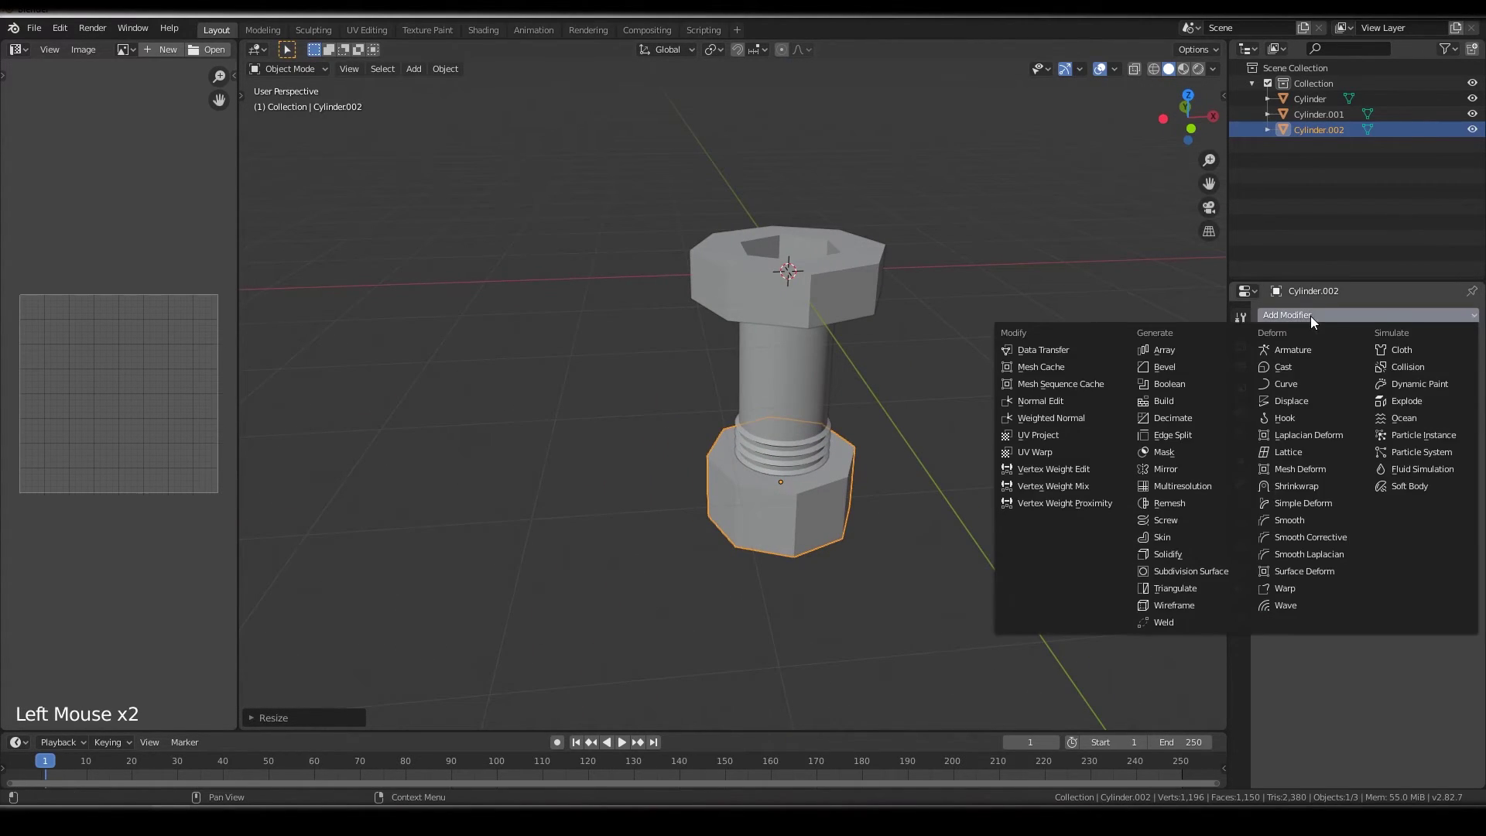
pyautogui.click(1166, 384)
pyautogui.click(1468, 400)
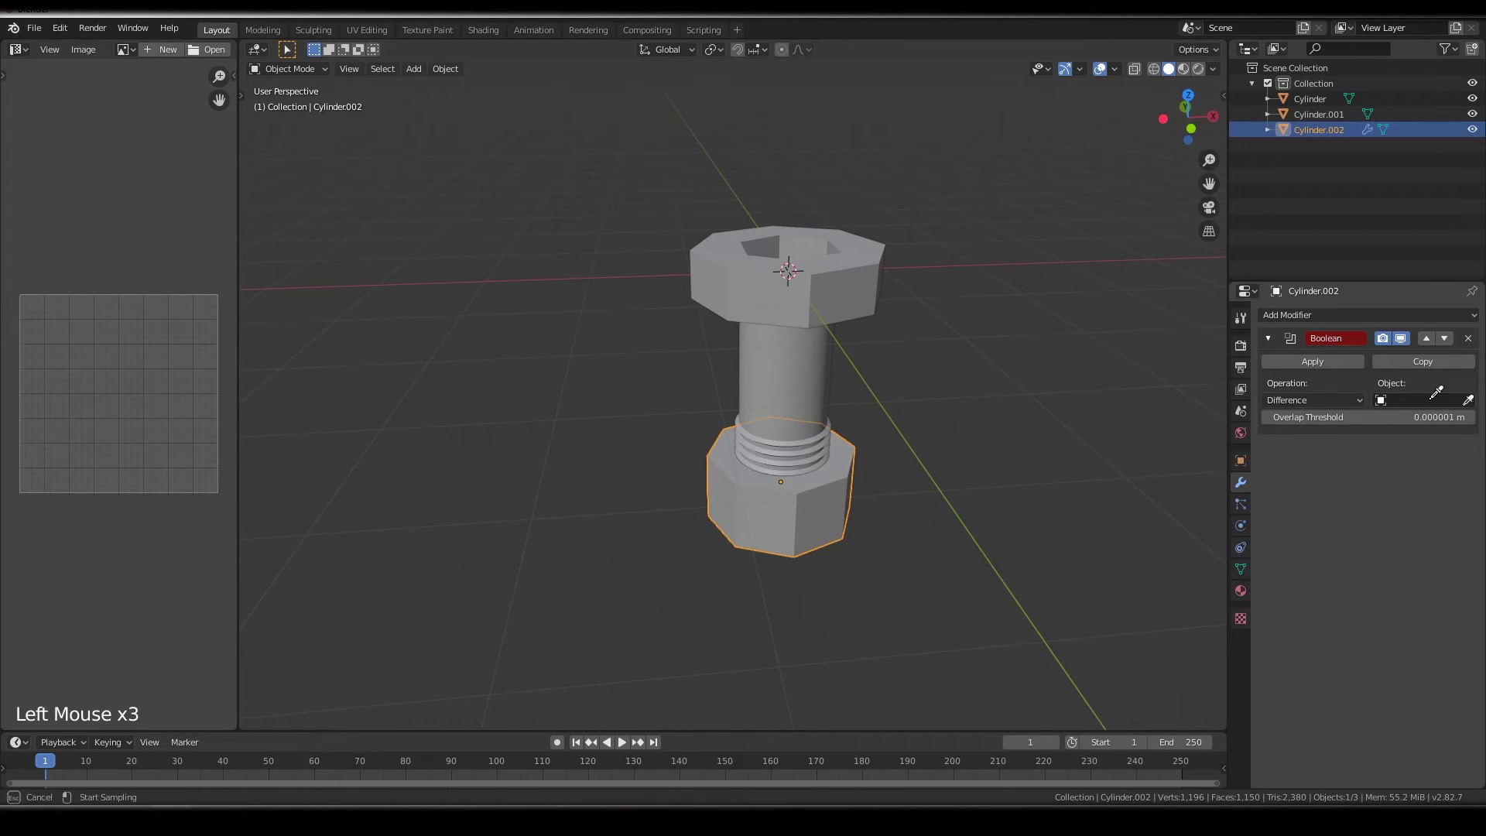
pyautogui.click(797, 394)
pyautogui.click(1266, 365)
pyautogui.click(1303, 360)
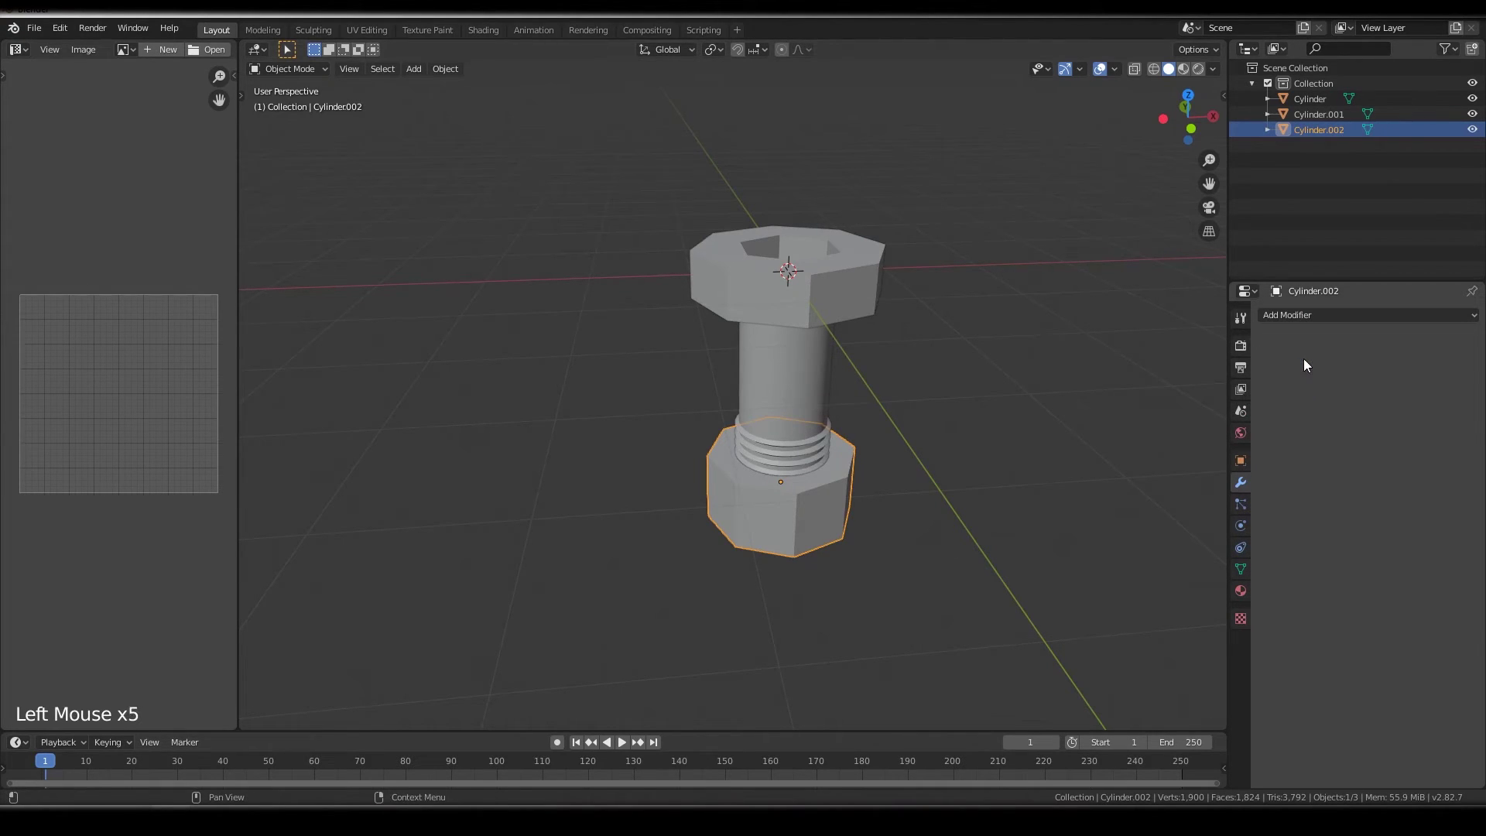
# - Slide the nut along Y to check its threaded hole, then cancel the move
pyautogui.moveTo(781, 510); pyautogui.dragTo(833, 541, button='middle')
pyautogui.press('g')
pyautogui.press('y')
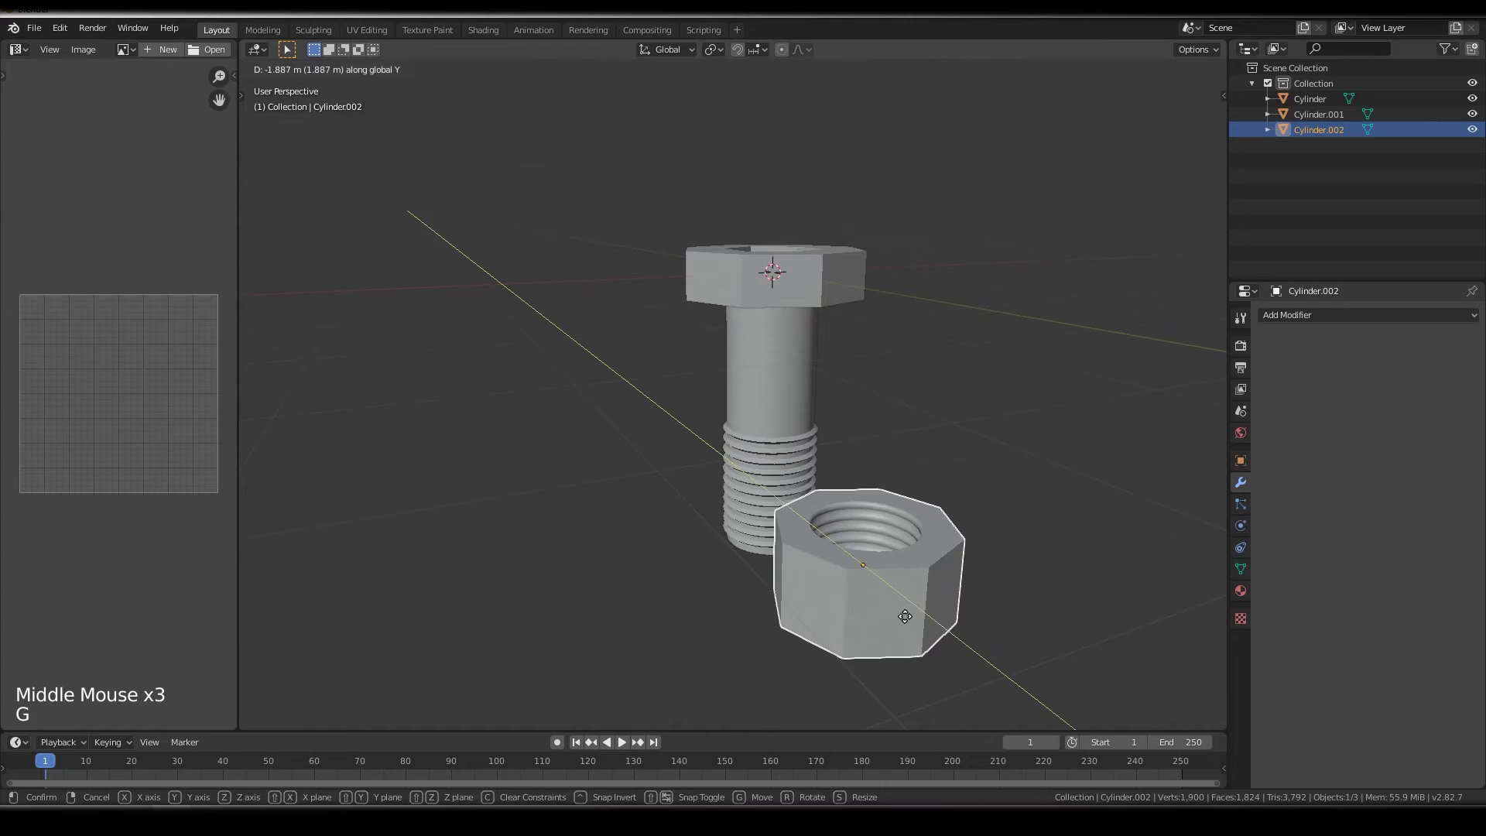
pyautogui.rightClick(949, 689)
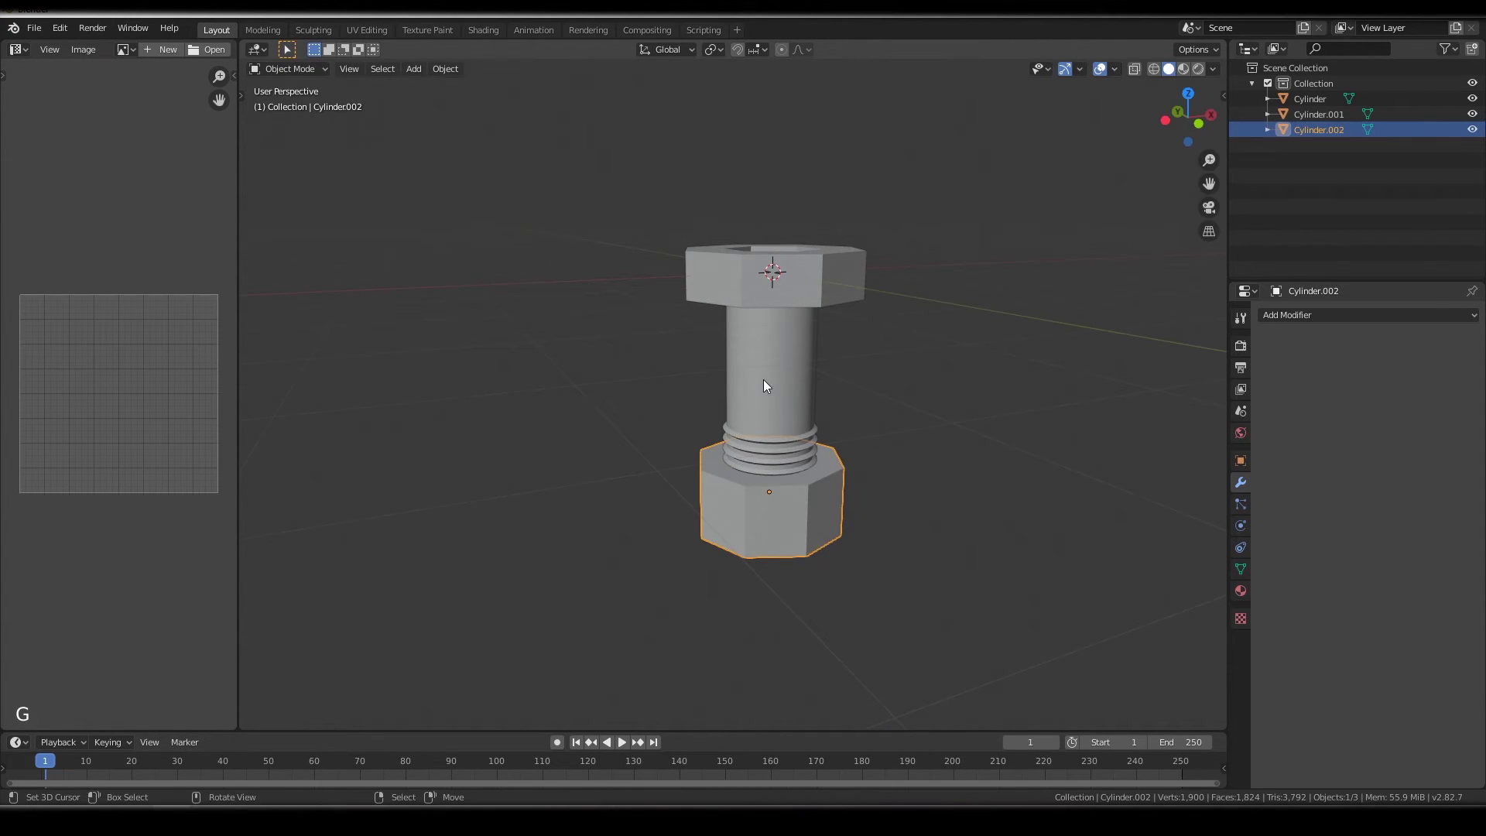
pyautogui.keyDown('shift'); pyautogui.moveTo(763, 379); pyautogui.dragTo(938, 370, button='middle'); pyautogui.keyUp('shift')
# - Add a new material to the nut named 'Steel' with Metallic set to 1
pyautogui.click(1241, 593)
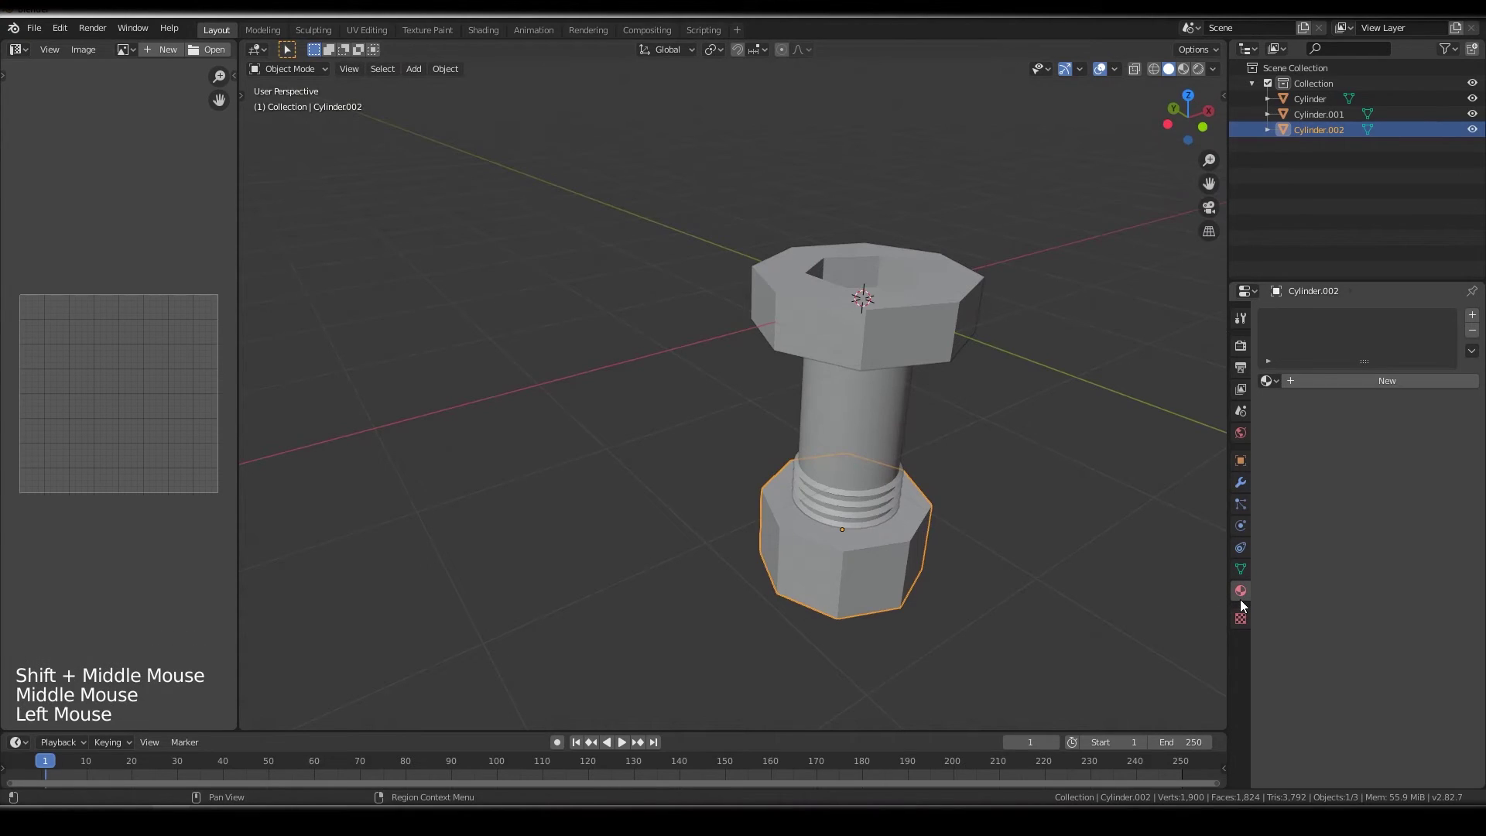
pyautogui.click(1309, 379)
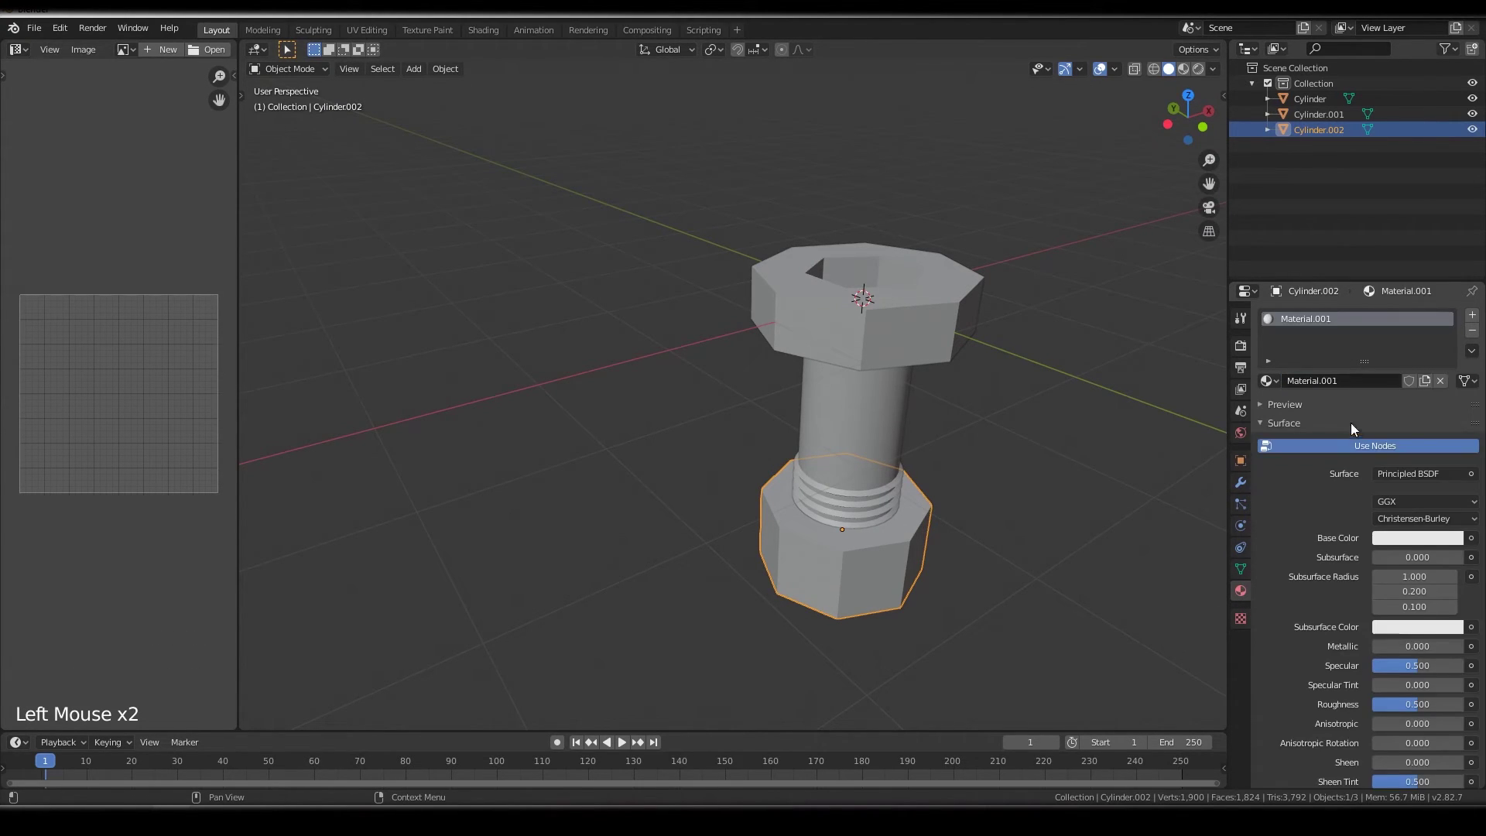
pyautogui.click(1330, 382)
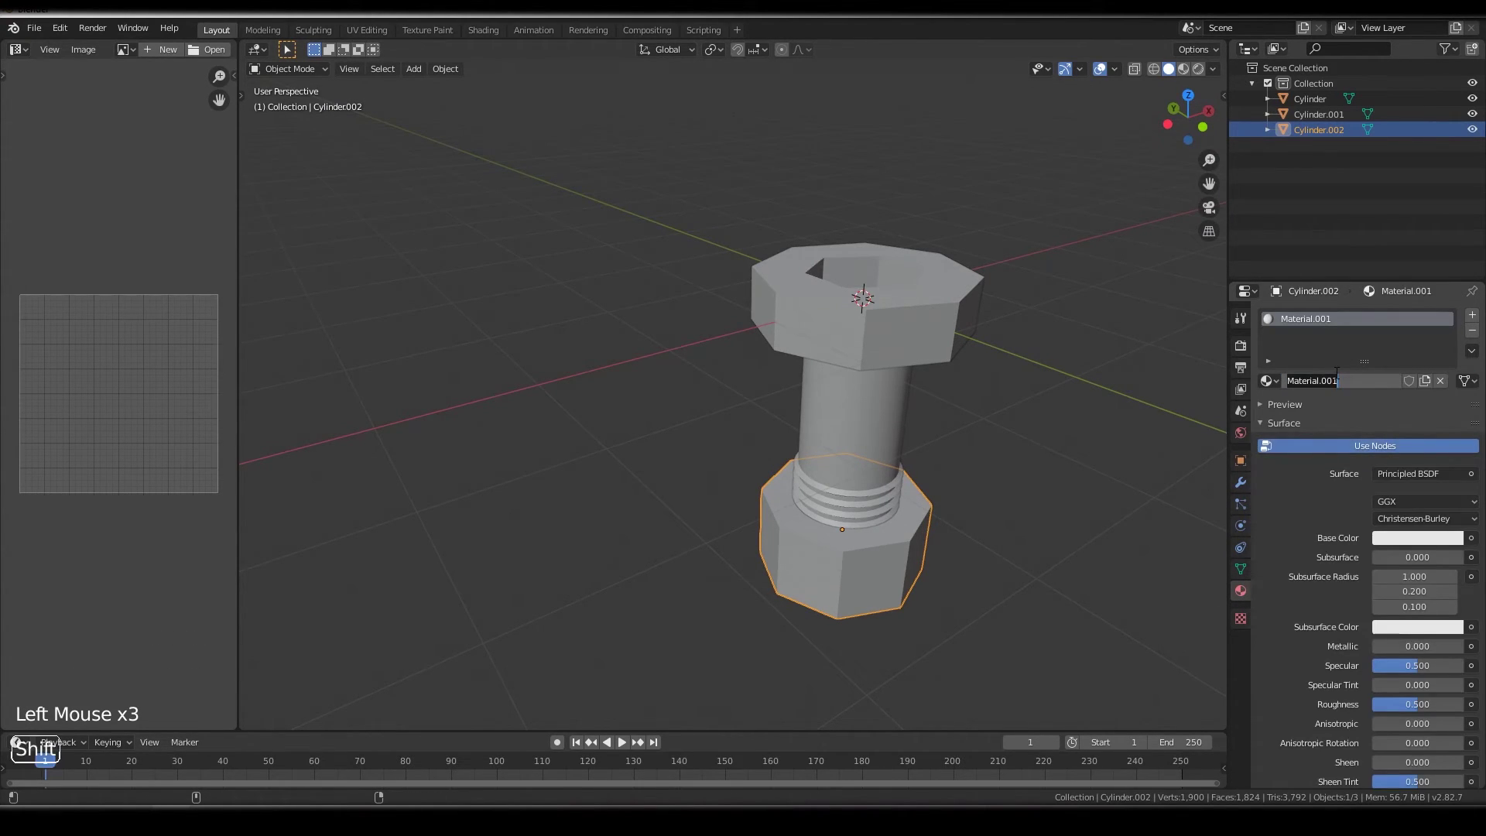
pyautogui.write('Steel')
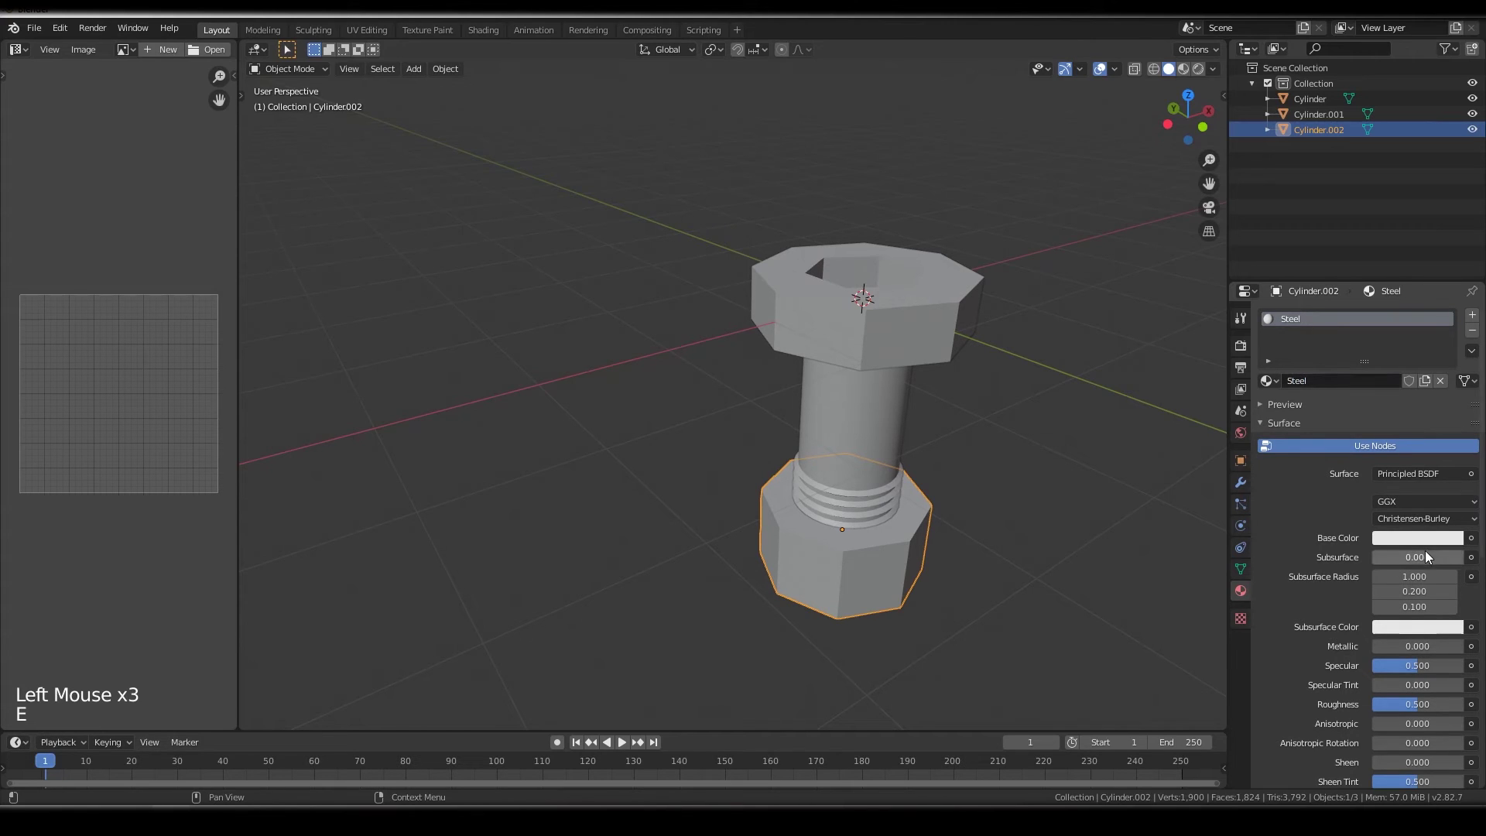
pyautogui.doubleClick(1415, 641)
pyautogui.write('1')
pyautogui.press('Return')
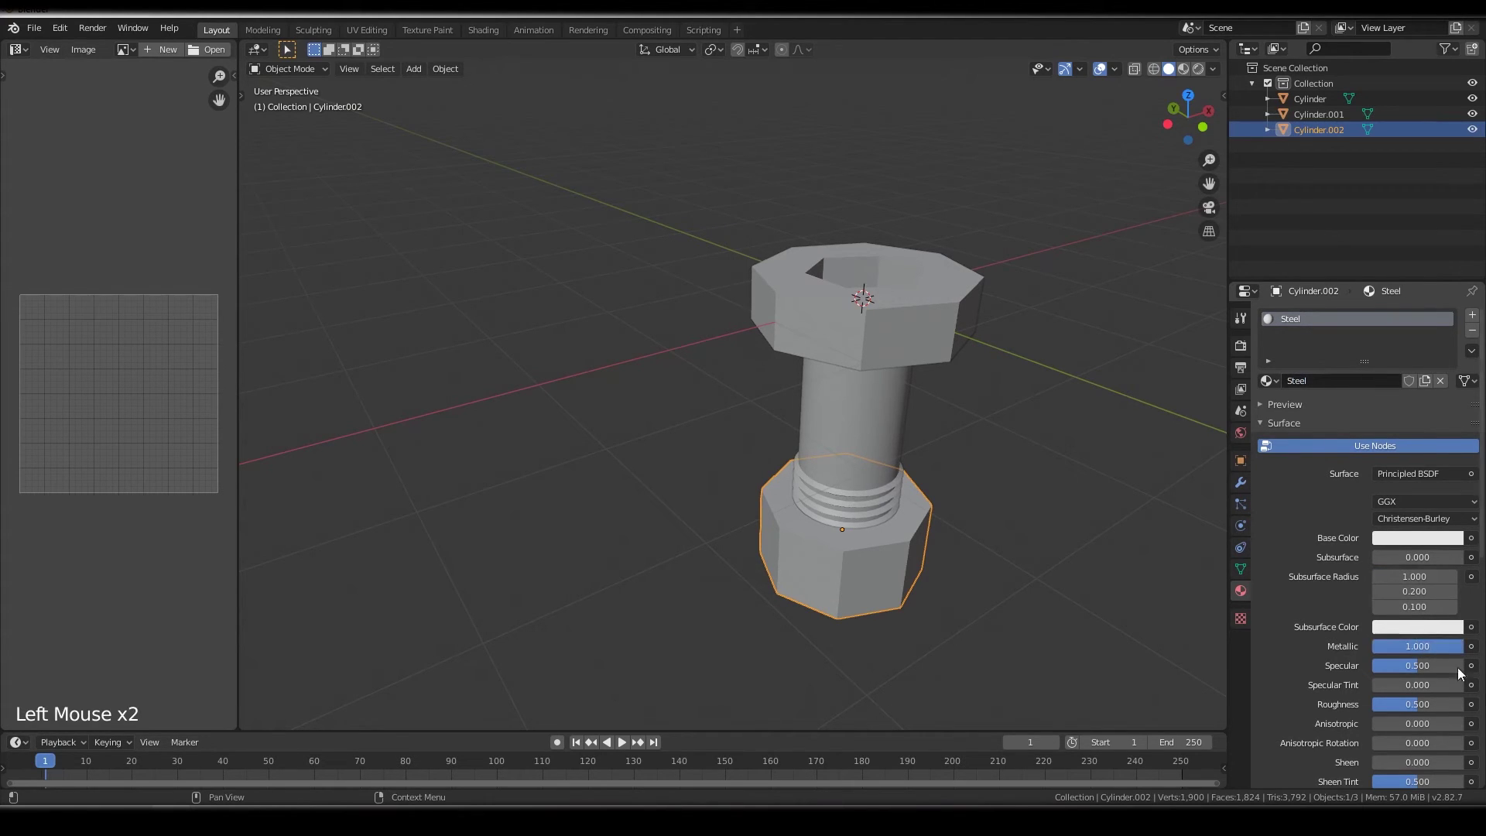
# - Switch the viewport to Rendered shading with Scene World turned off
pyautogui.click(1212, 68)
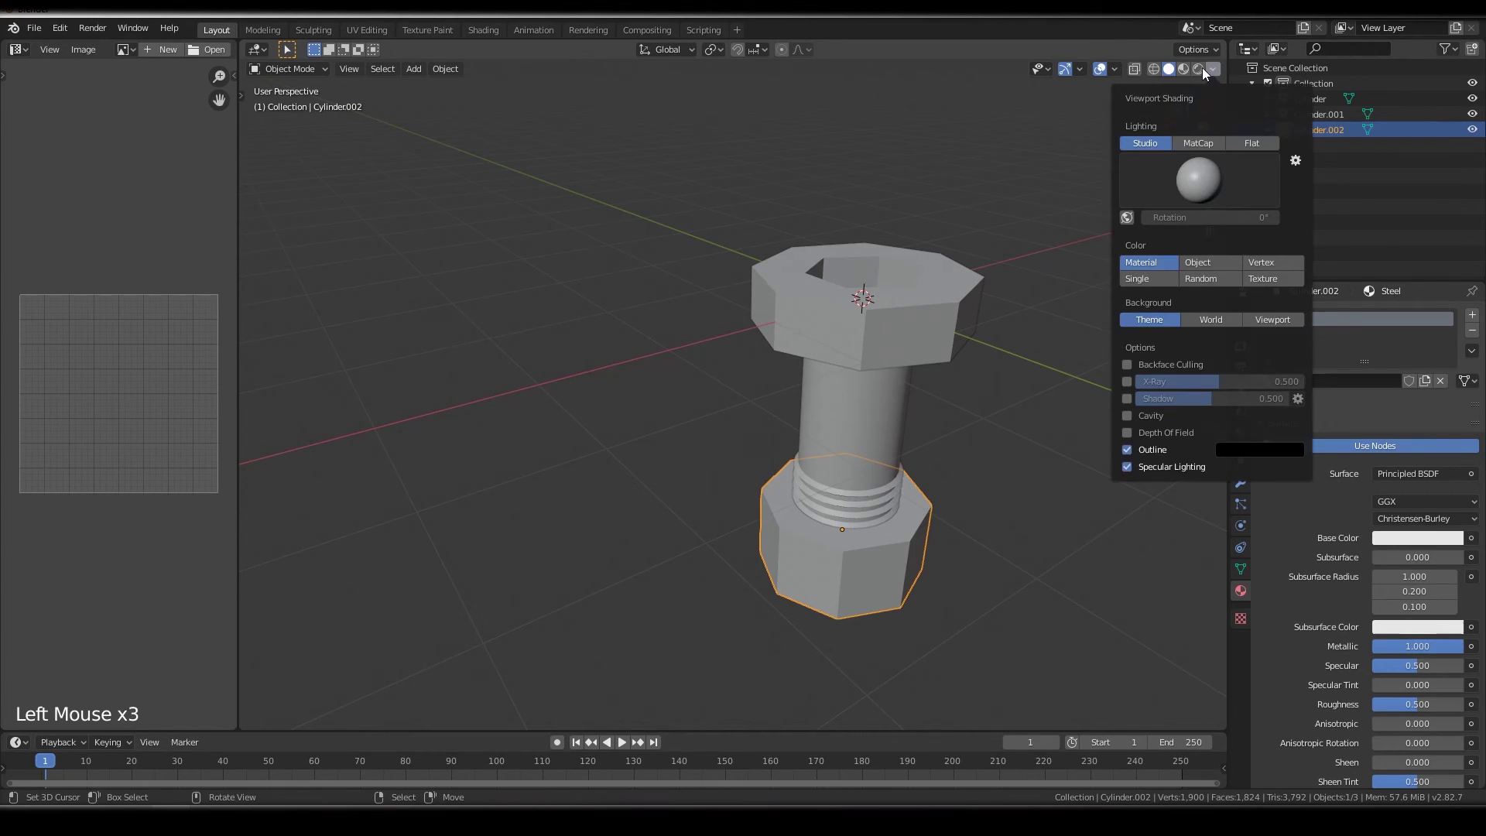
pyautogui.click(1198, 68)
pyautogui.click(1212, 70)
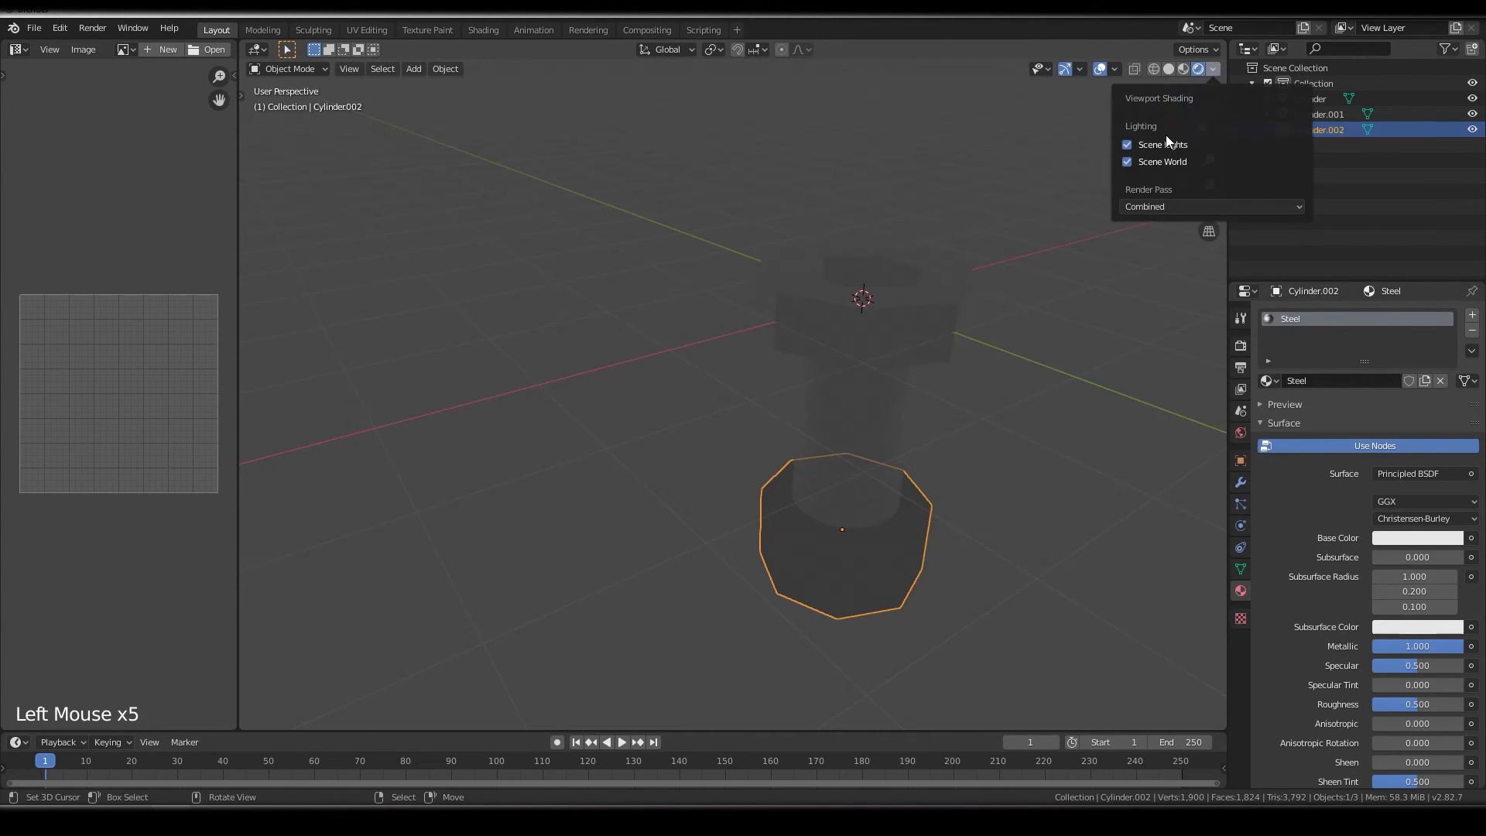
pyautogui.click(1145, 161)
pyautogui.moveTo(960, 225); pyautogui.dragTo(885, 220, button='middle')
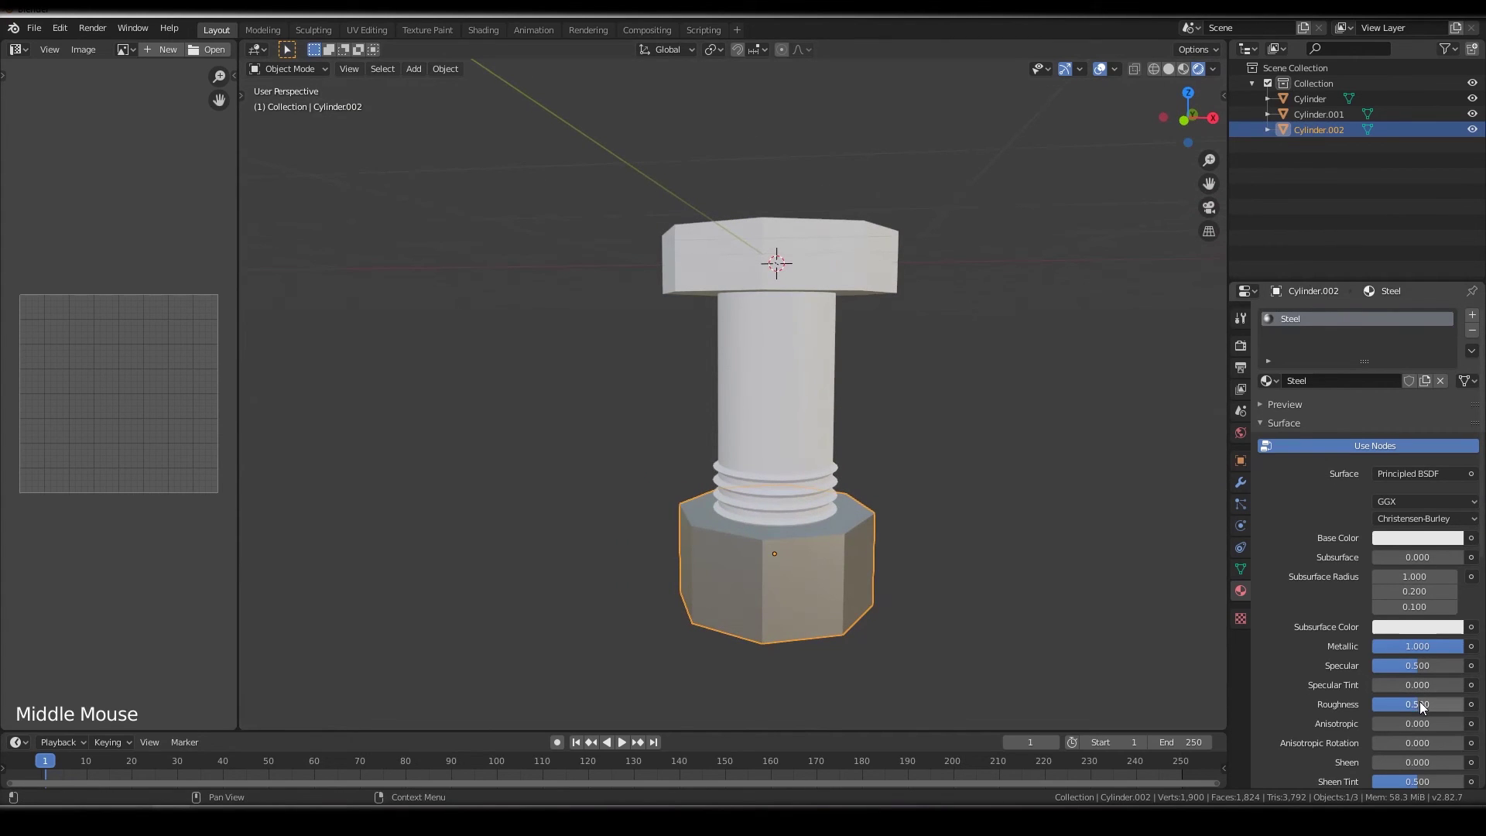
# - Lower the Steel roughness to 0.233 and box-select the head, shaft and nut
pyautogui.moveTo(1421, 707); pyautogui.dragTo(1398, 707)
pyautogui.moveTo(750, 505); pyautogui.dragTo(839, 518, button='middle')
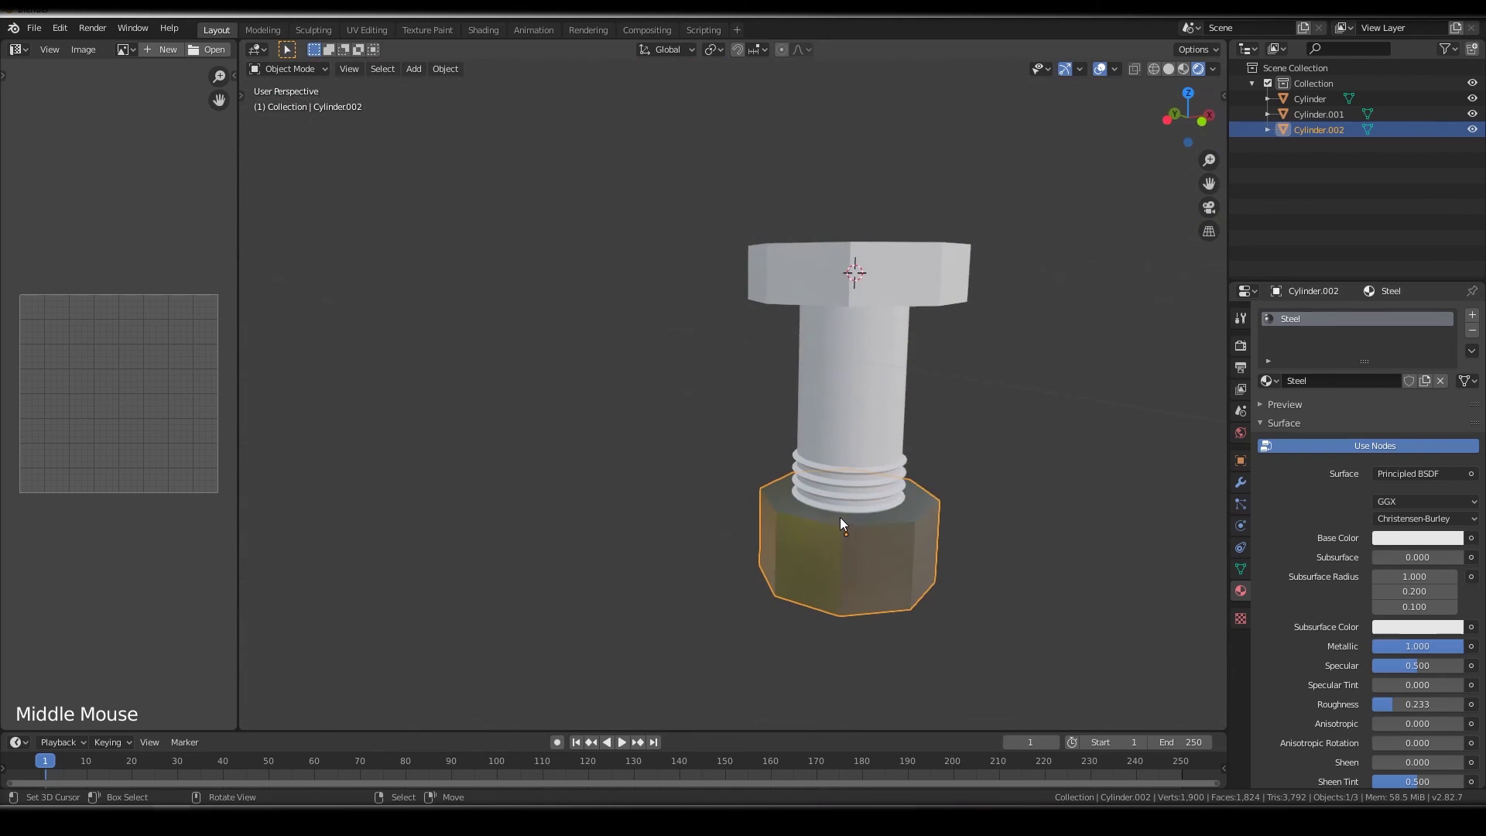
pyautogui.moveTo(704, 172); pyautogui.dragTo(997, 624)
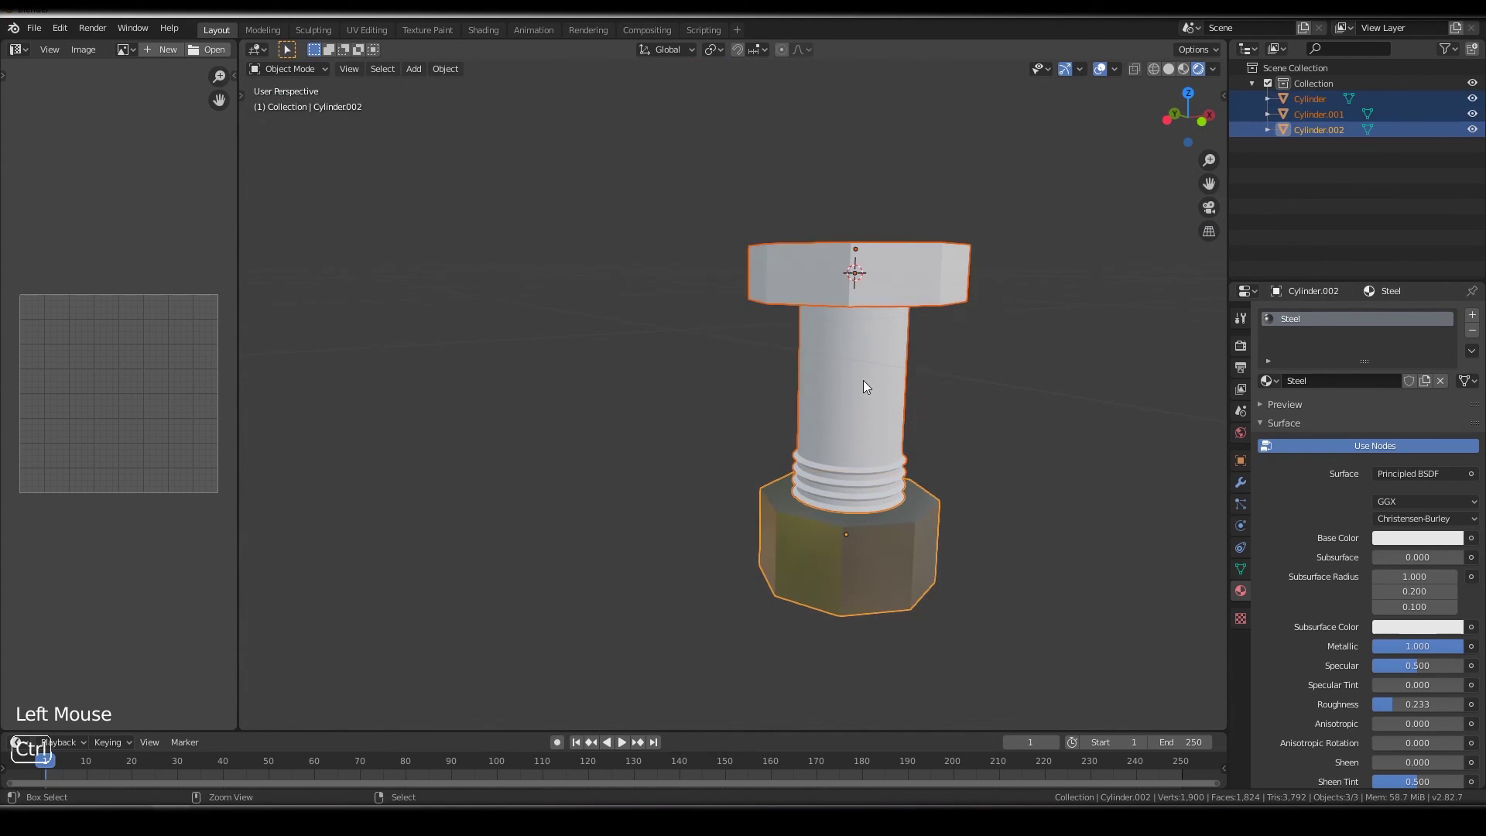
# - Link the Steel material to the bolt head and shaft via Ctrl+L Link Materials
pyautogui.hotkey('ctrl', 'l')
pyautogui.click(857, 421)
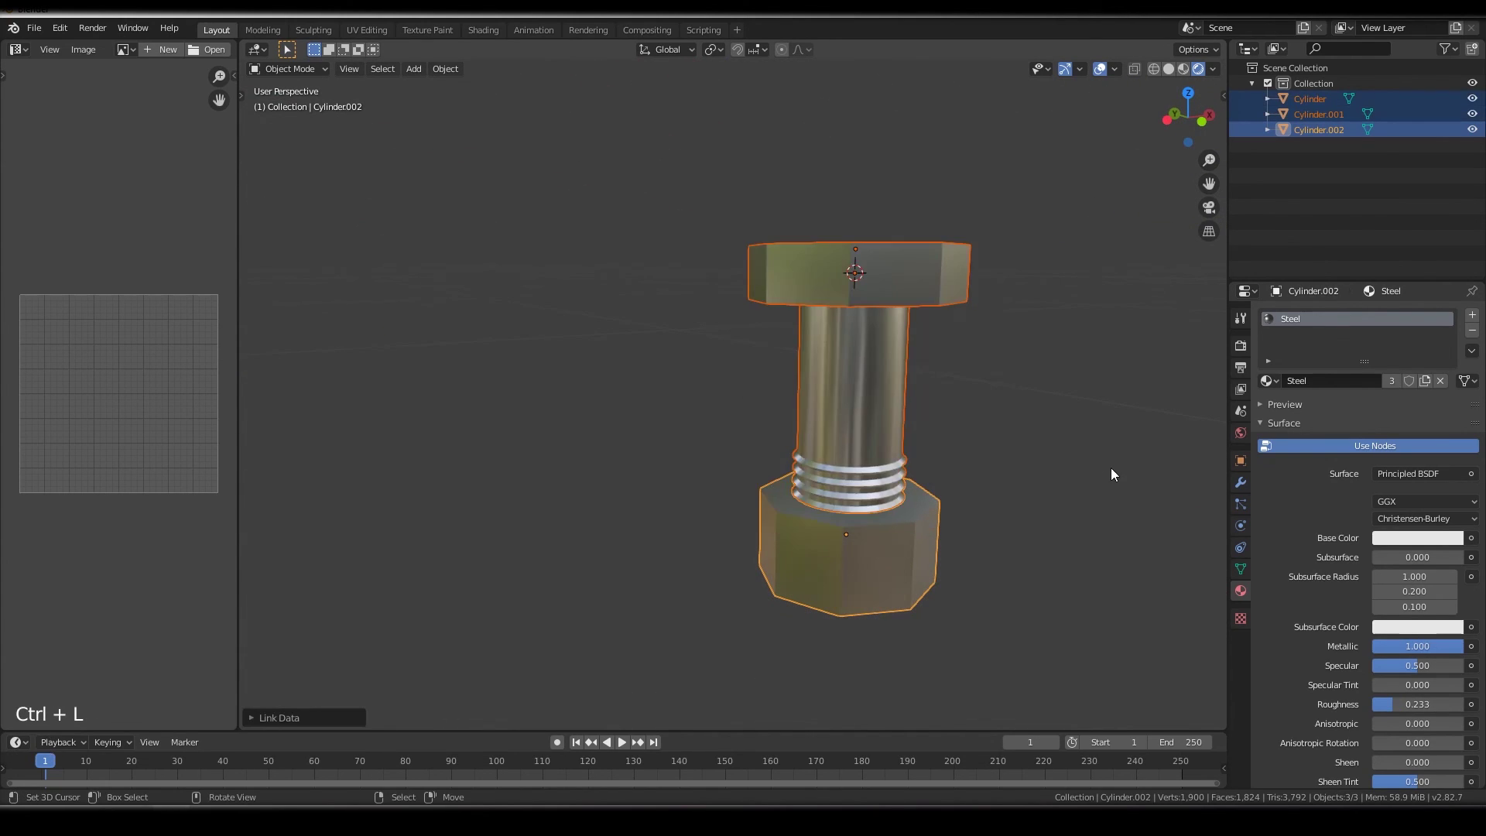
pyautogui.moveTo(1112, 467); pyautogui.dragTo(836, 405, button='middle')
pyautogui.scroll(-3, 836, 405)
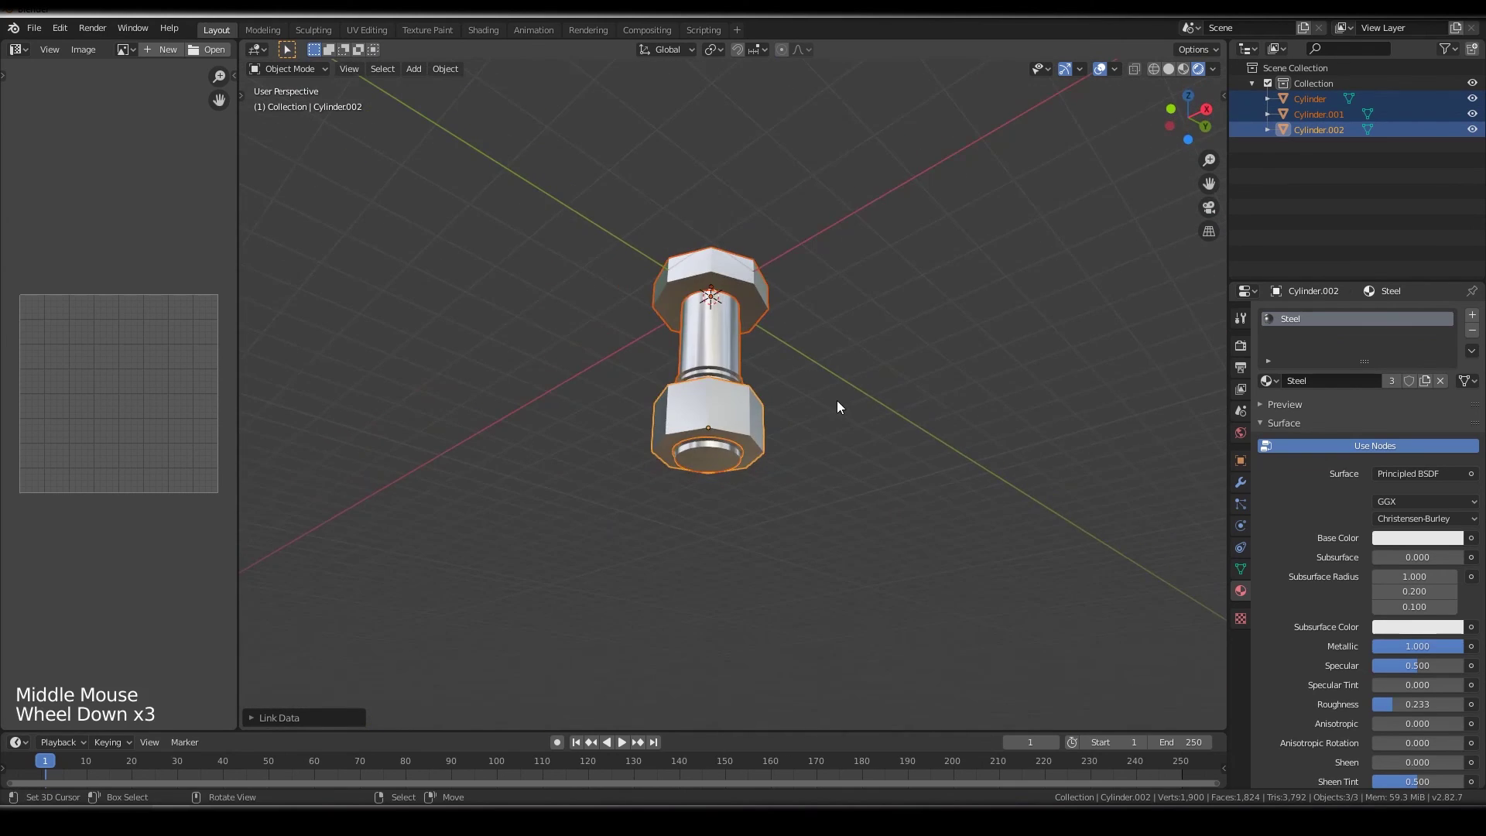